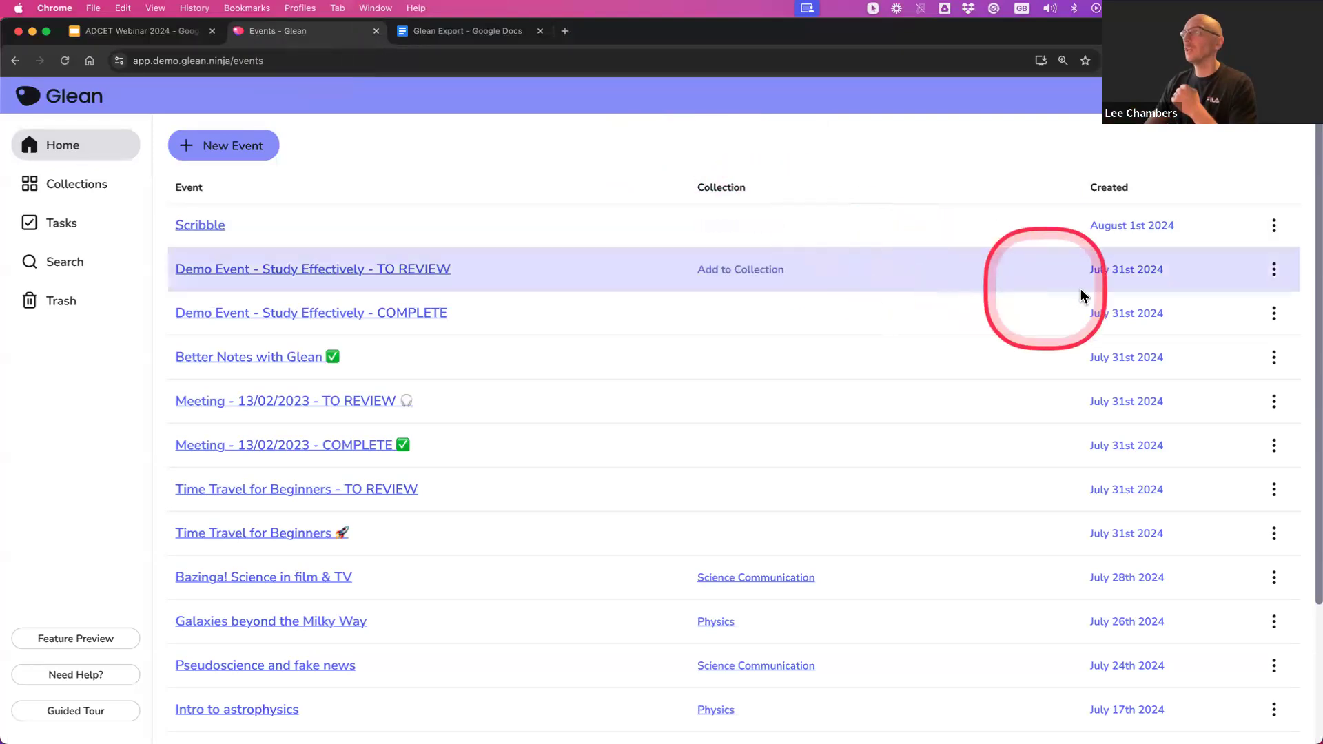
Delete the event "Demo Event - Study Effectively - TO REVIEW" from the events list.
{"action": "left_click", "coordinate": [1276, 273]}
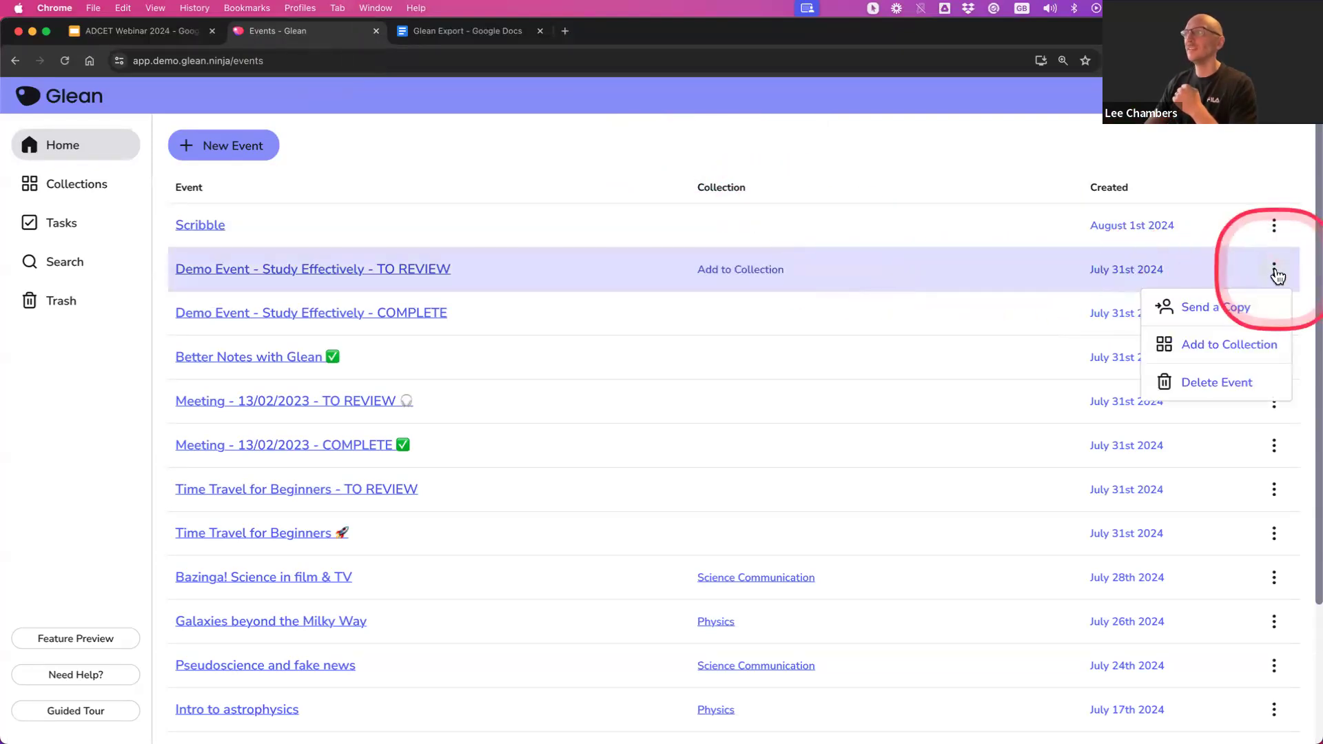
{"action": "left_click", "coordinate": [1215, 383]}
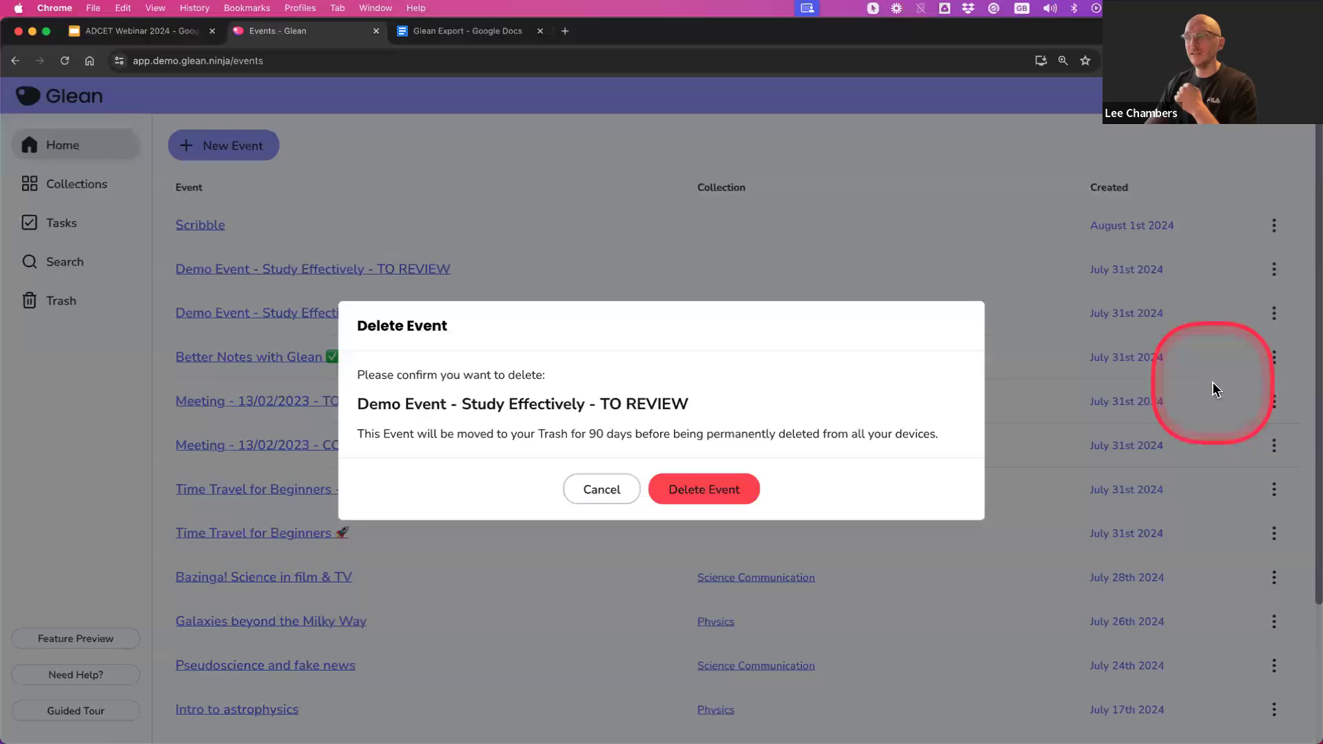
{"action": "left_click", "coordinate": [710, 490]}
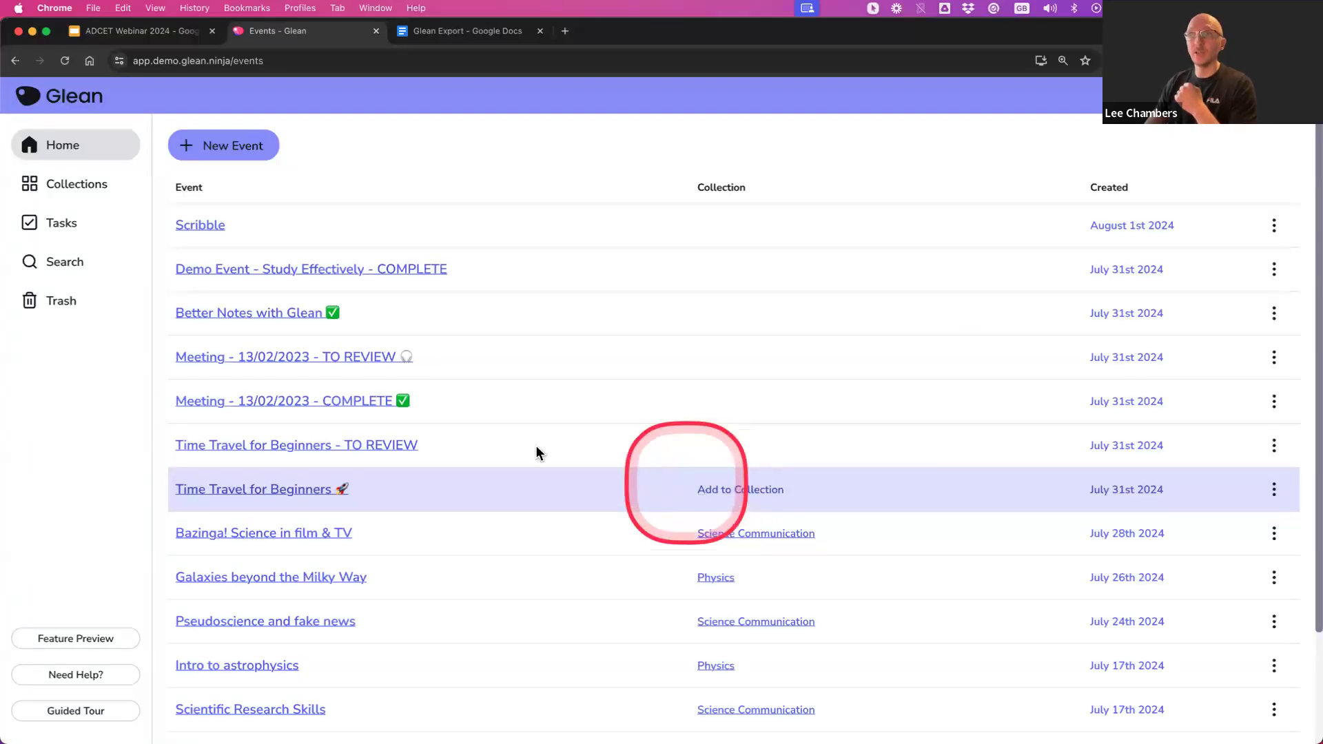
Restore "Demo Event - Study Effectively - TO REVIEW" from the trash and return to the events list.
{"action": "left_click", "coordinate": [59, 309]}
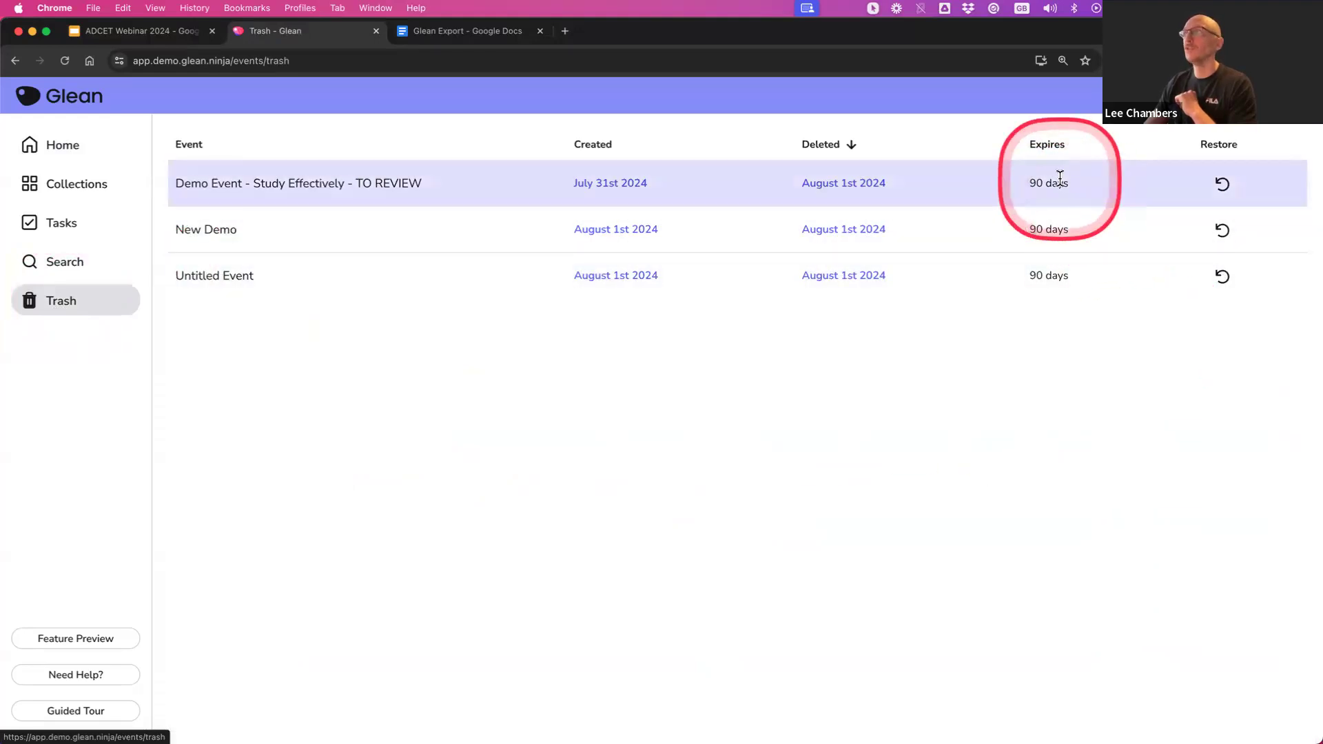
{"action": "left_click", "coordinate": [1223, 186]}
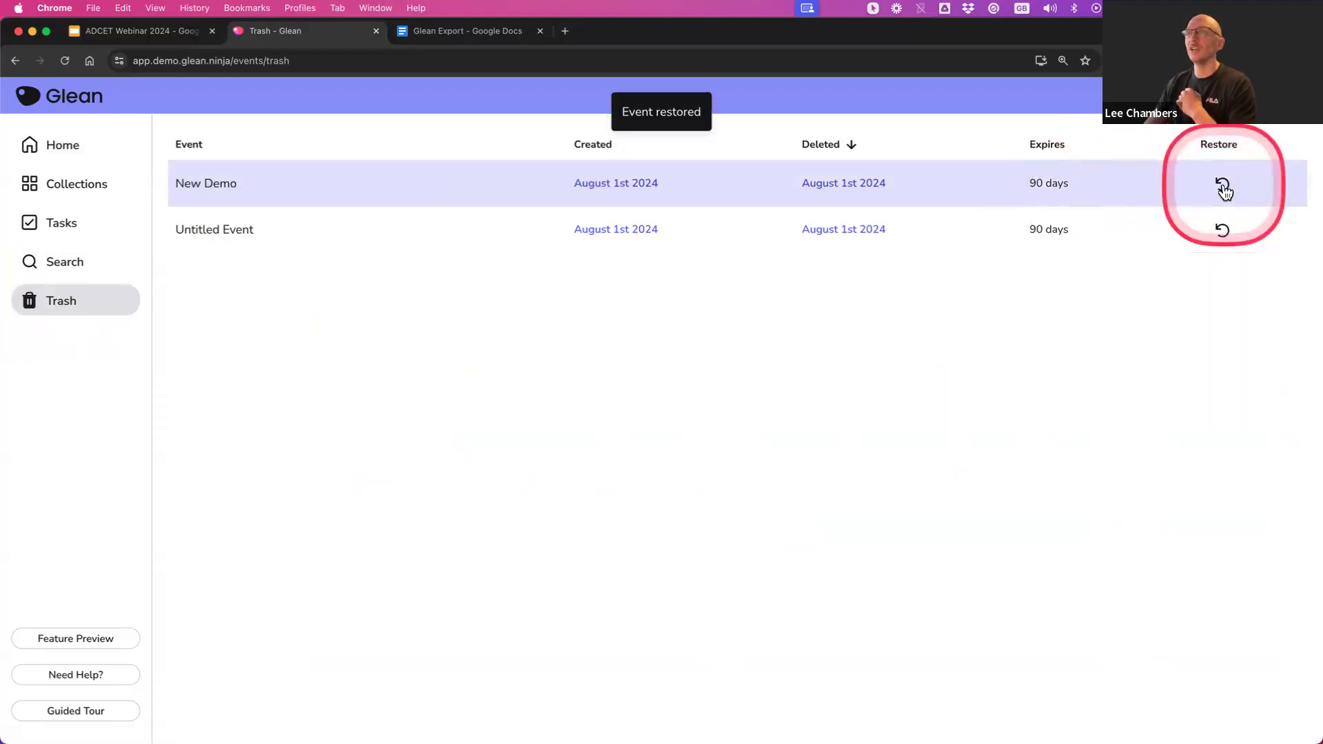
{"action": "left_click", "coordinate": [78, 153]}
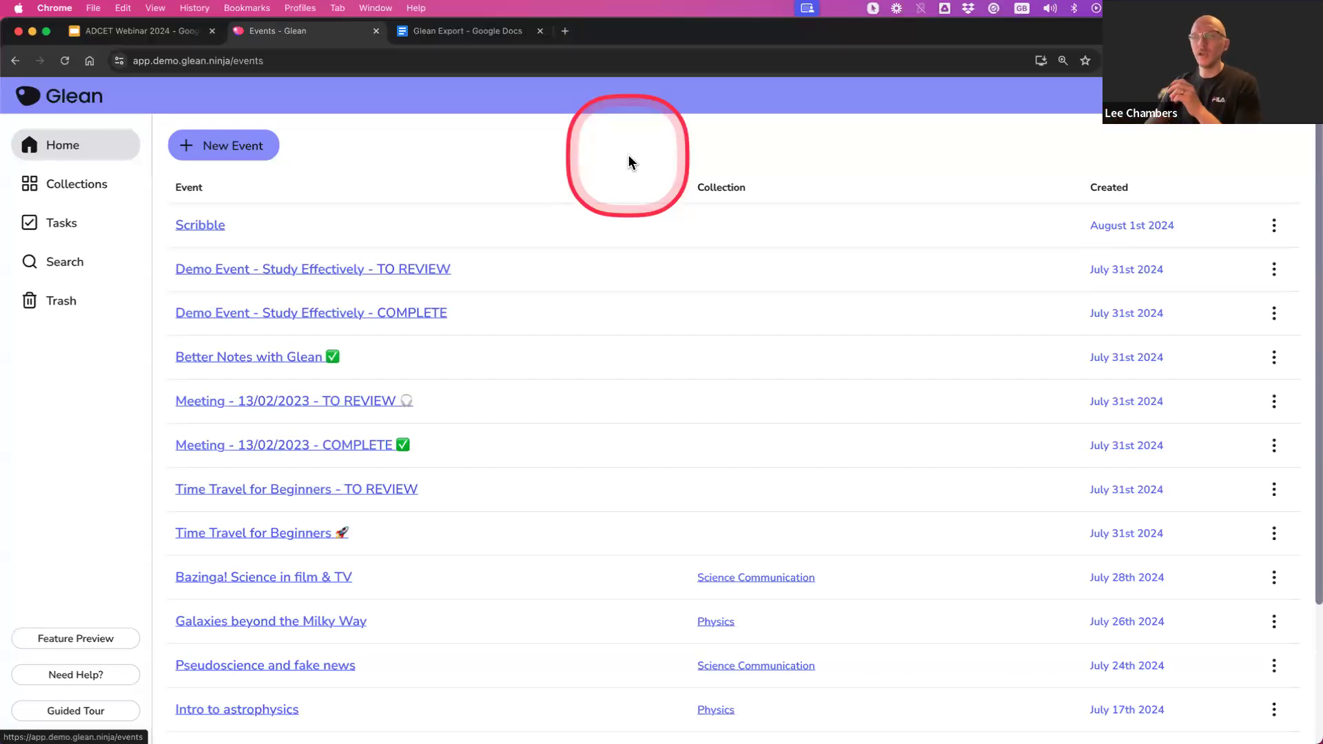
Open "Demo Event - Study Effectively - TO REVIEW" and start a 30-minute focus timer.
{"action": "left_click", "coordinate": [297, 270]}
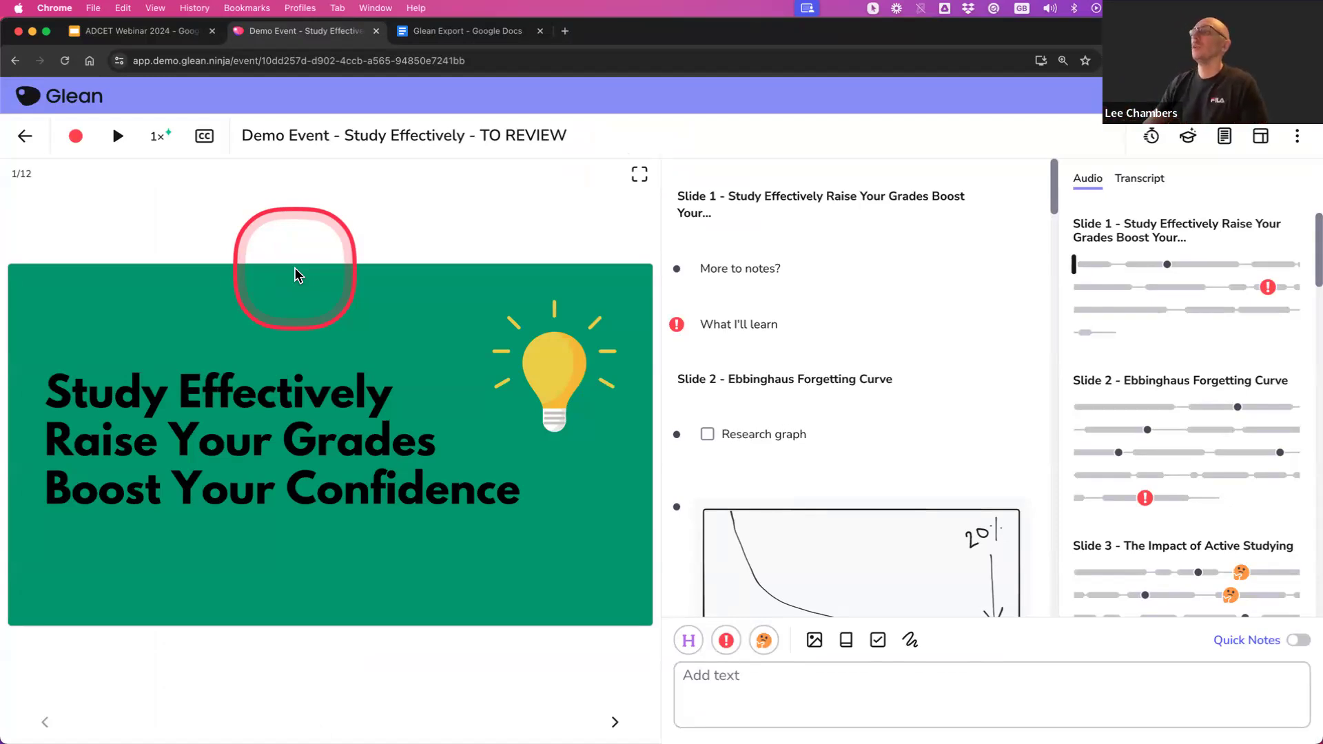
{"action": "left_click", "coordinate": [1153, 138]}
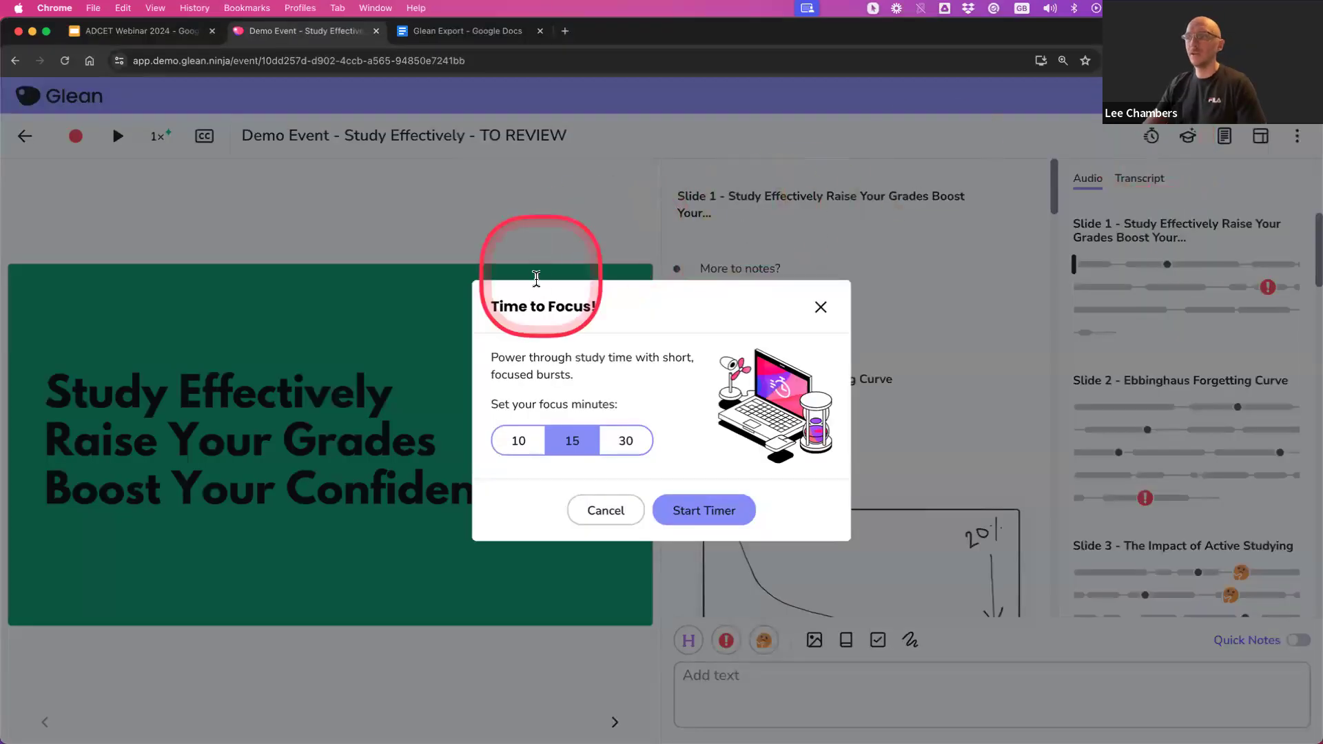
{"action": "left_click", "coordinate": [524, 443]}
{"action": "left_click", "coordinate": [572, 442]}
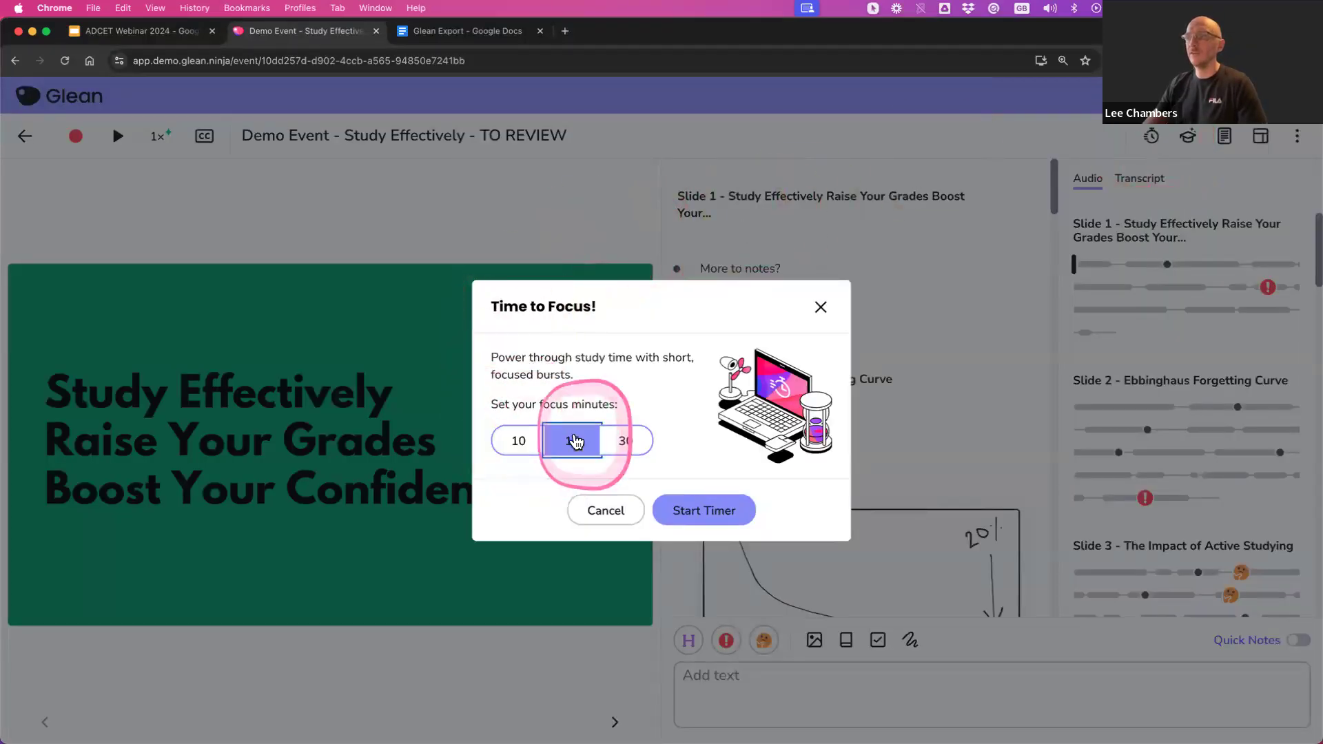
{"action": "left_click", "coordinate": [628, 441]}
{"action": "left_click", "coordinate": [710, 512]}
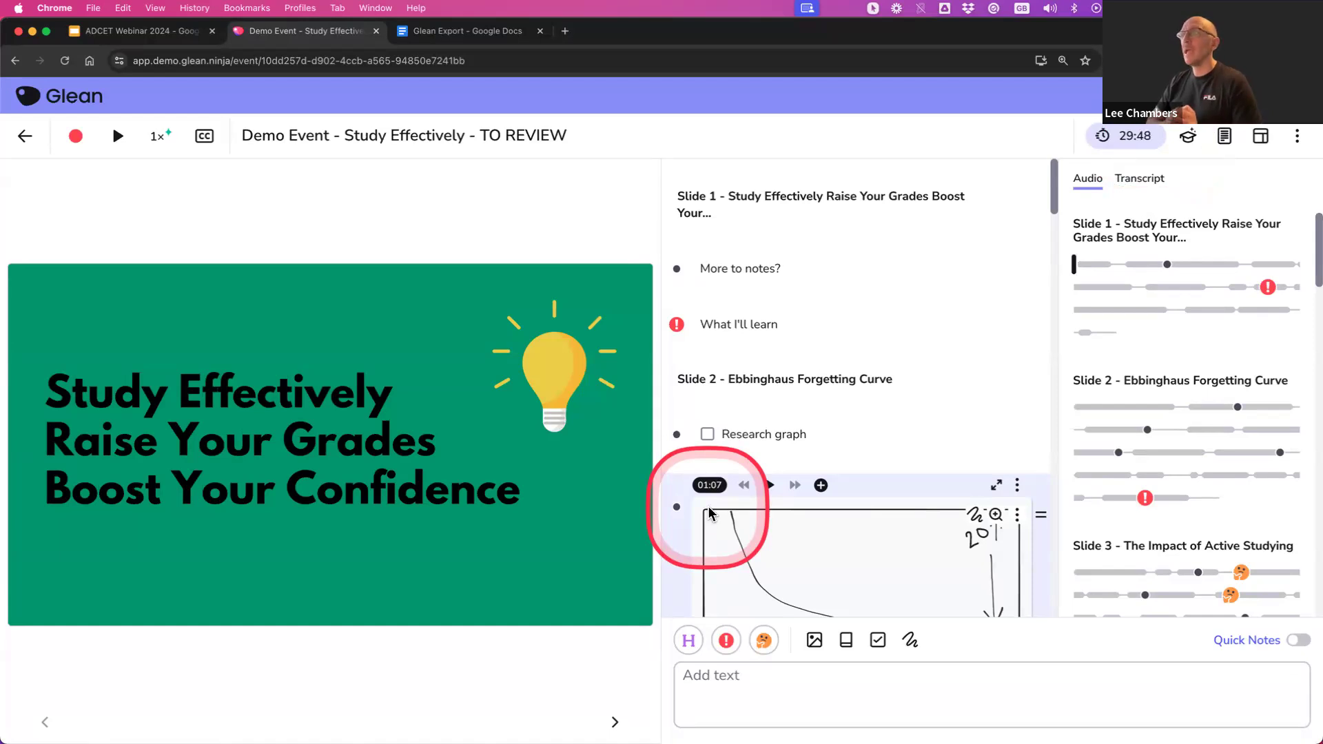
Append "- edit notes" to the "What I'll learn" note under Slide 1.
{"action": "left_click", "coordinate": [808, 324]}
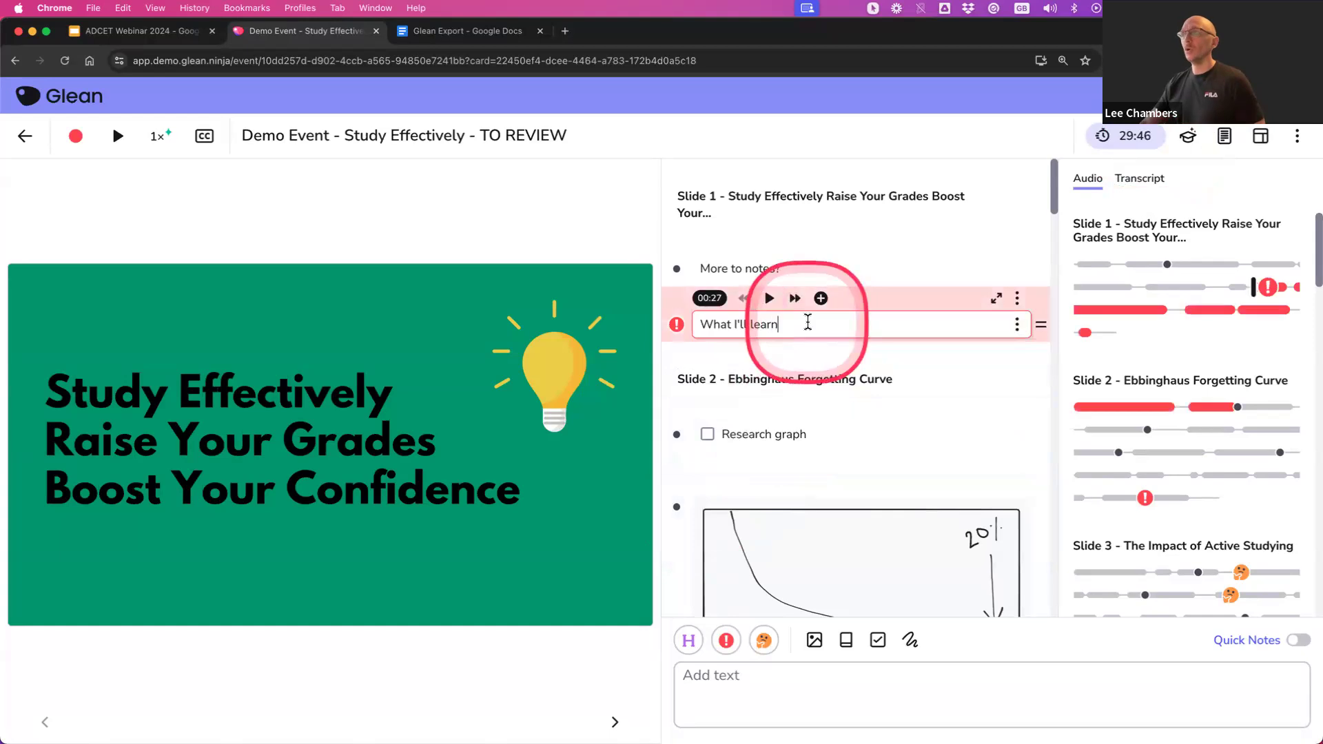
{"action": "type", "text": "- edit notes"}
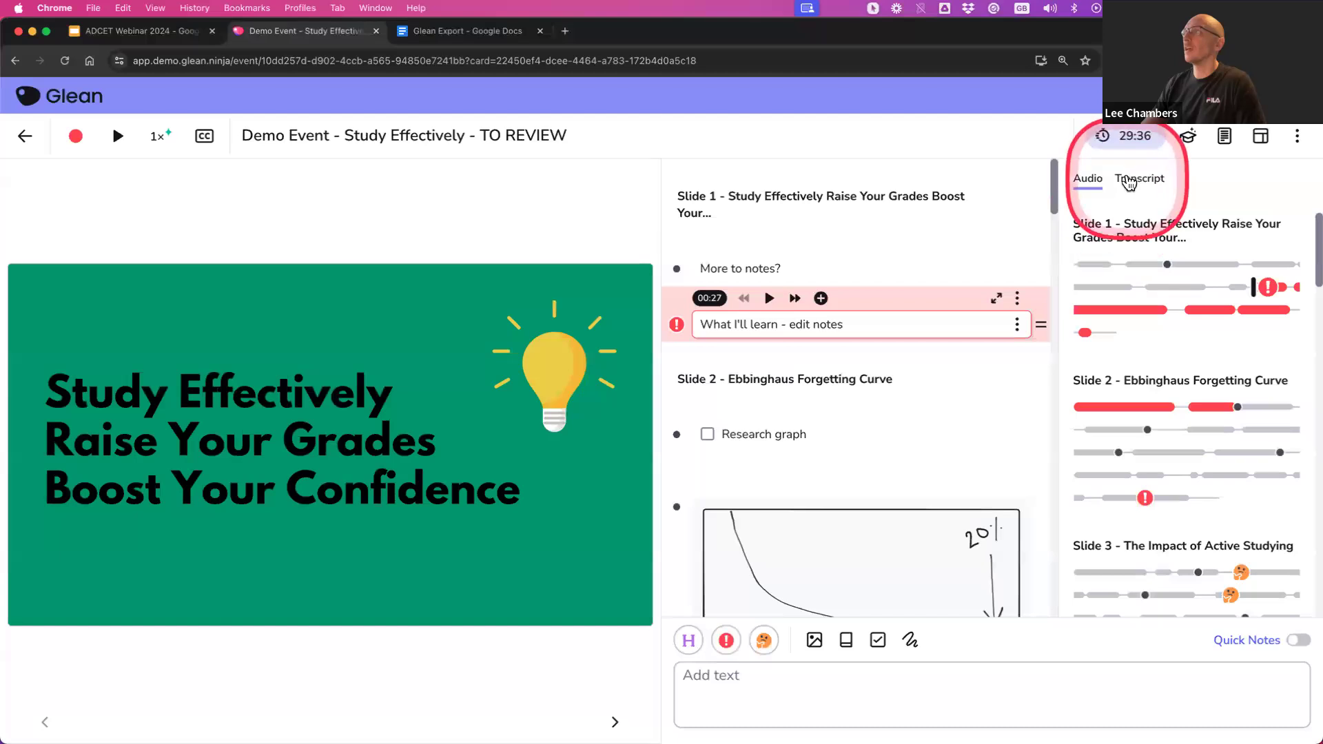
Check the focus session stats, stop the timer and dismiss the session summary.
{"action": "left_click", "coordinate": [1132, 138]}
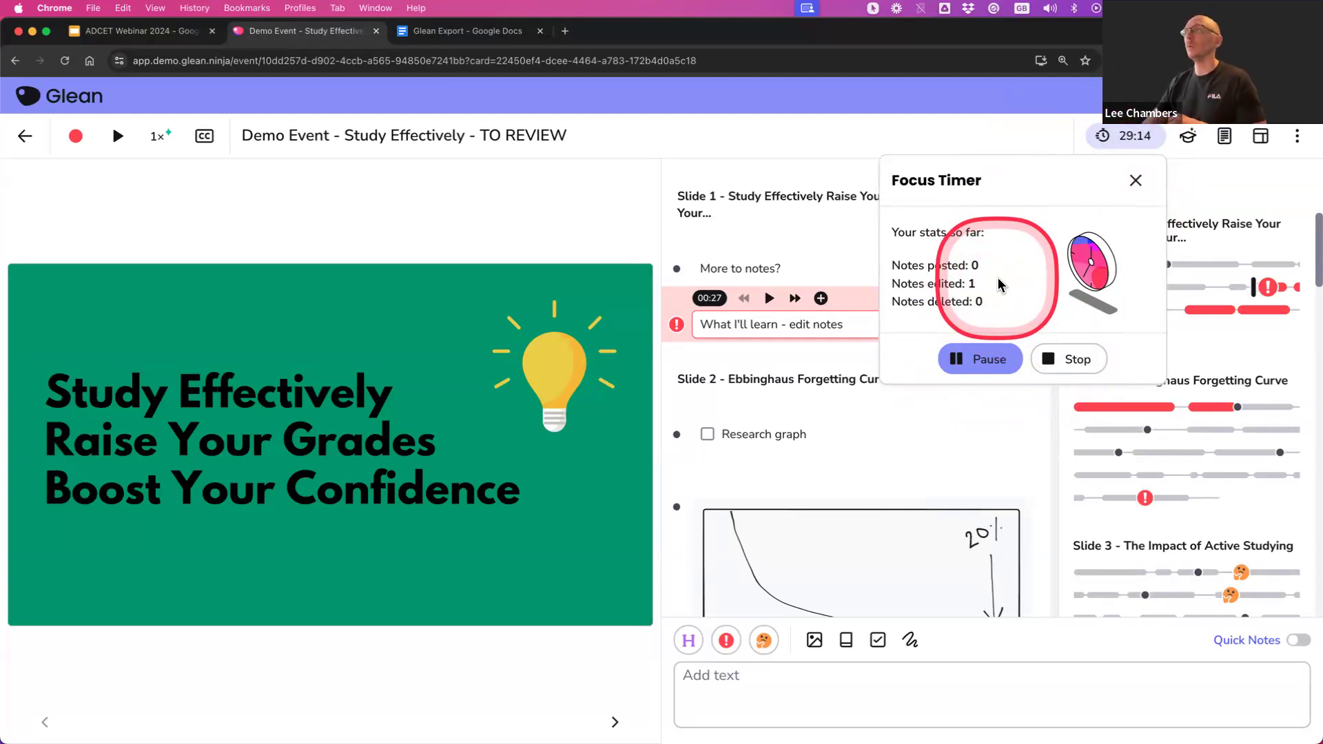
{"action": "left_click", "coordinate": [1052, 362]}
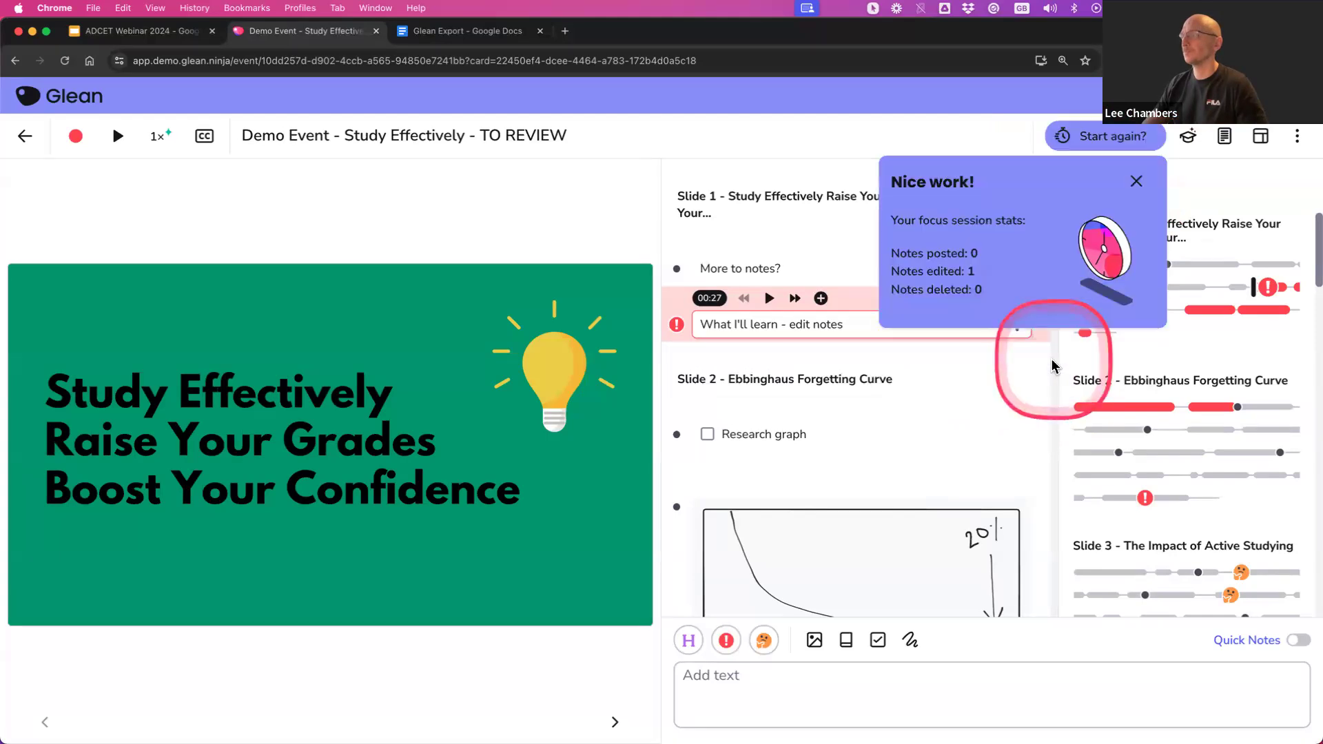
{"action": "left_click", "coordinate": [1135, 179]}
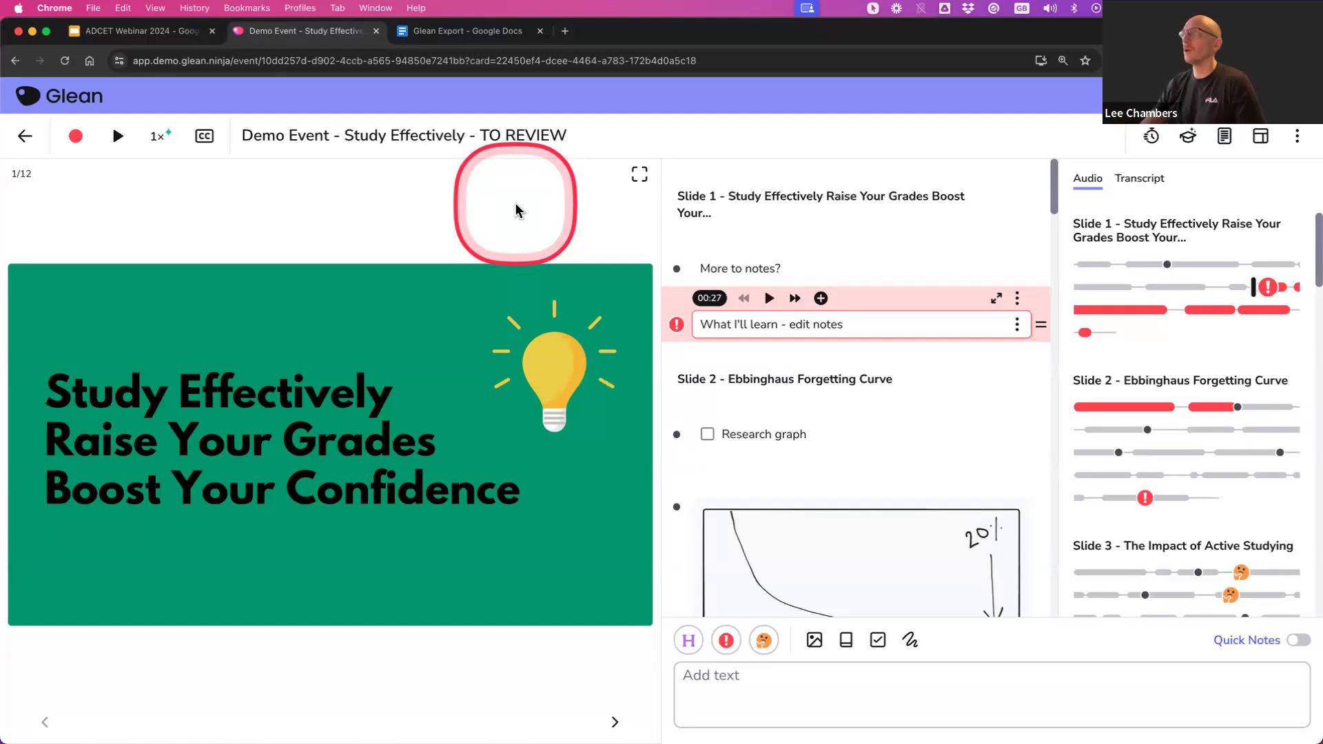
Show the transcript and add its paragraph starting "I'm pretty certain that after you've listened" to the notes.
{"action": "left_click", "coordinate": [1141, 181]}
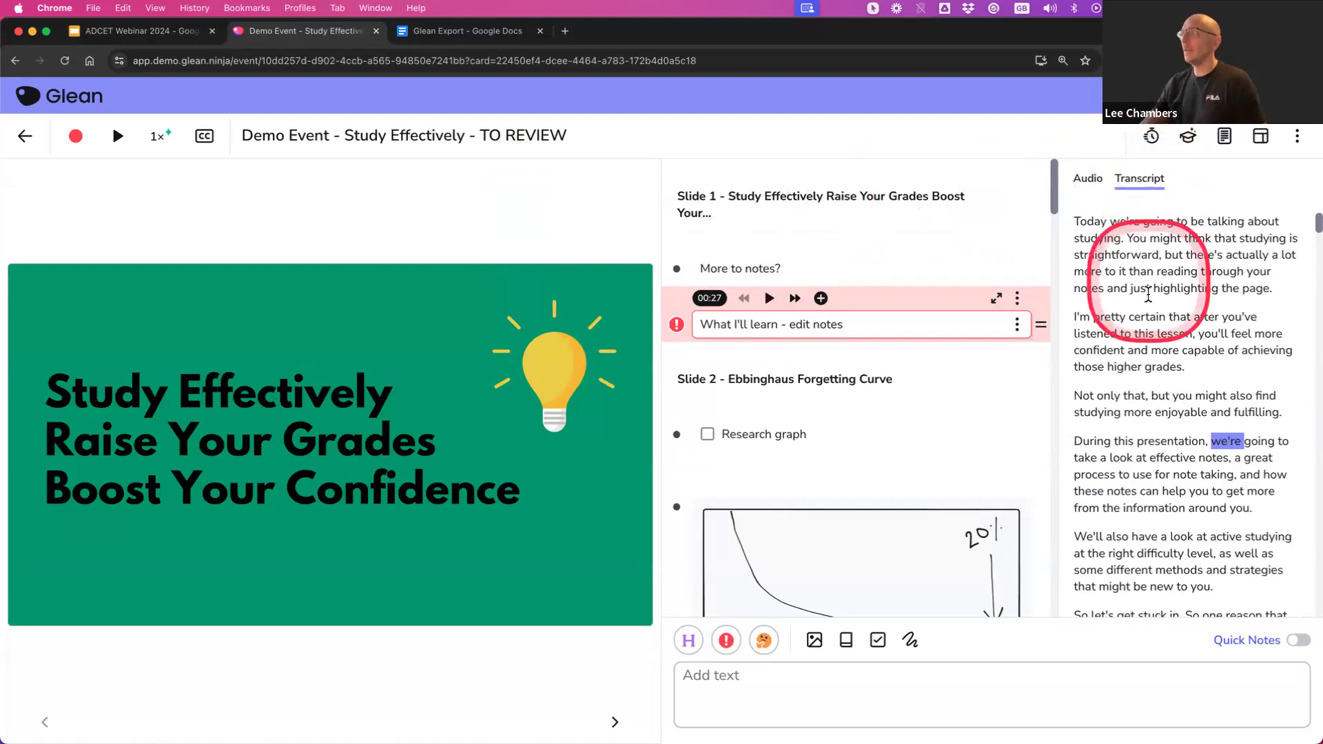
{"action": "left_click_drag", "start_coordinate": [1198, 374], "coordinate": [1074, 317]}
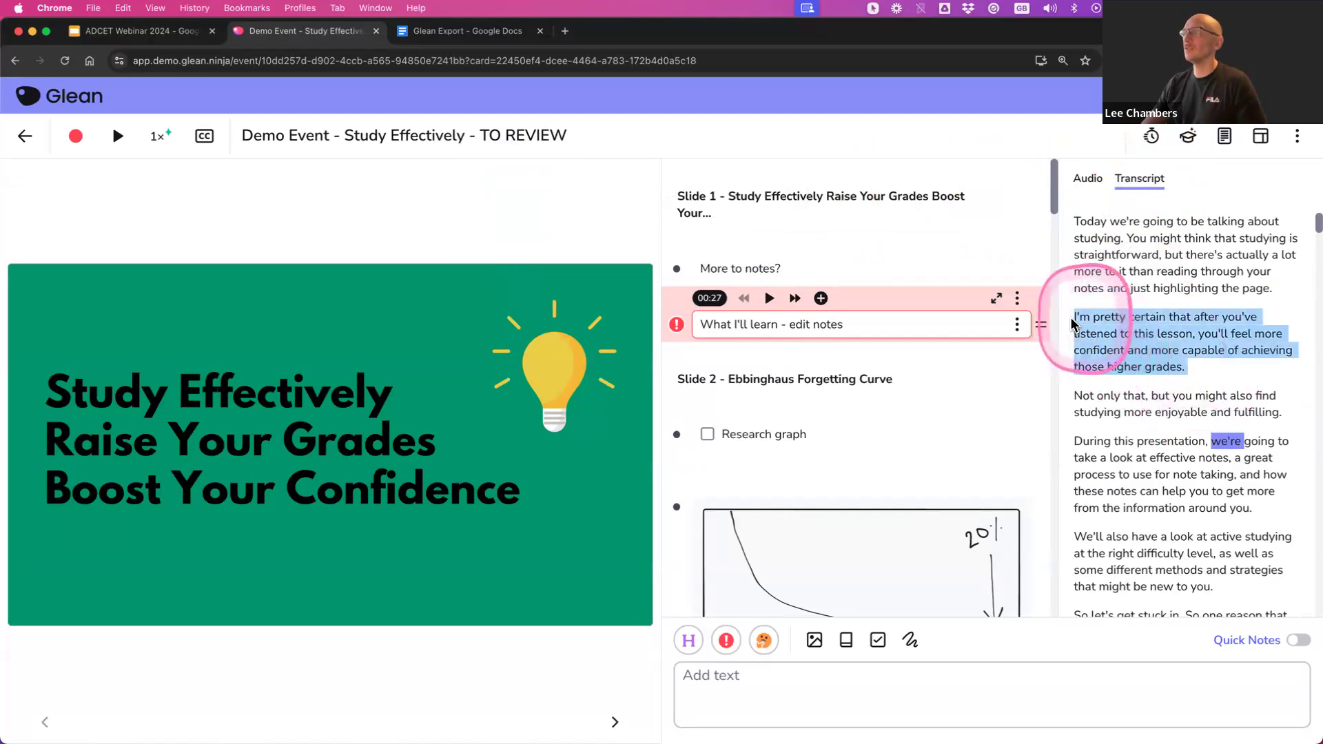
{"action": "left_click", "coordinate": [1109, 288]}
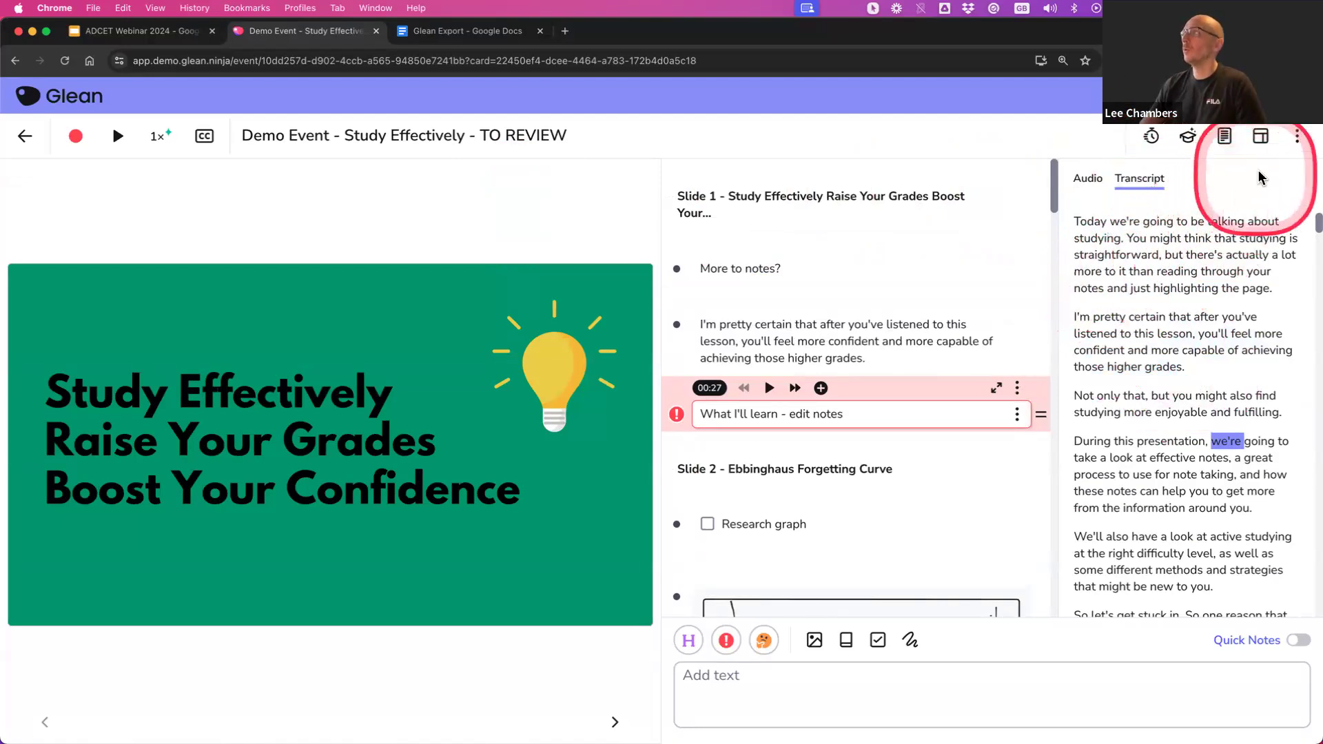
Copy the event's whole transcript and paste it into the "Glean Export" document in Google Docs.
{"action": "left_click", "coordinate": [1299, 138]}
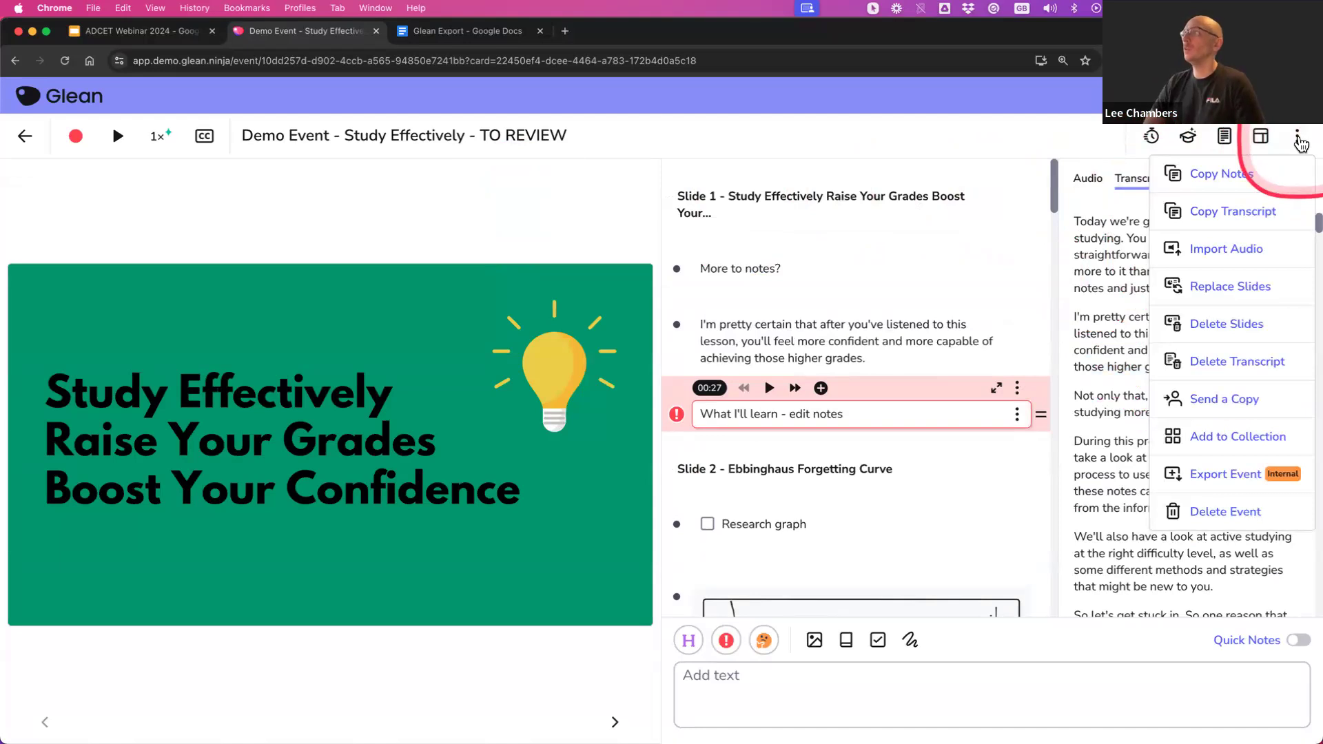
{"action": "left_click", "coordinate": [1215, 222]}
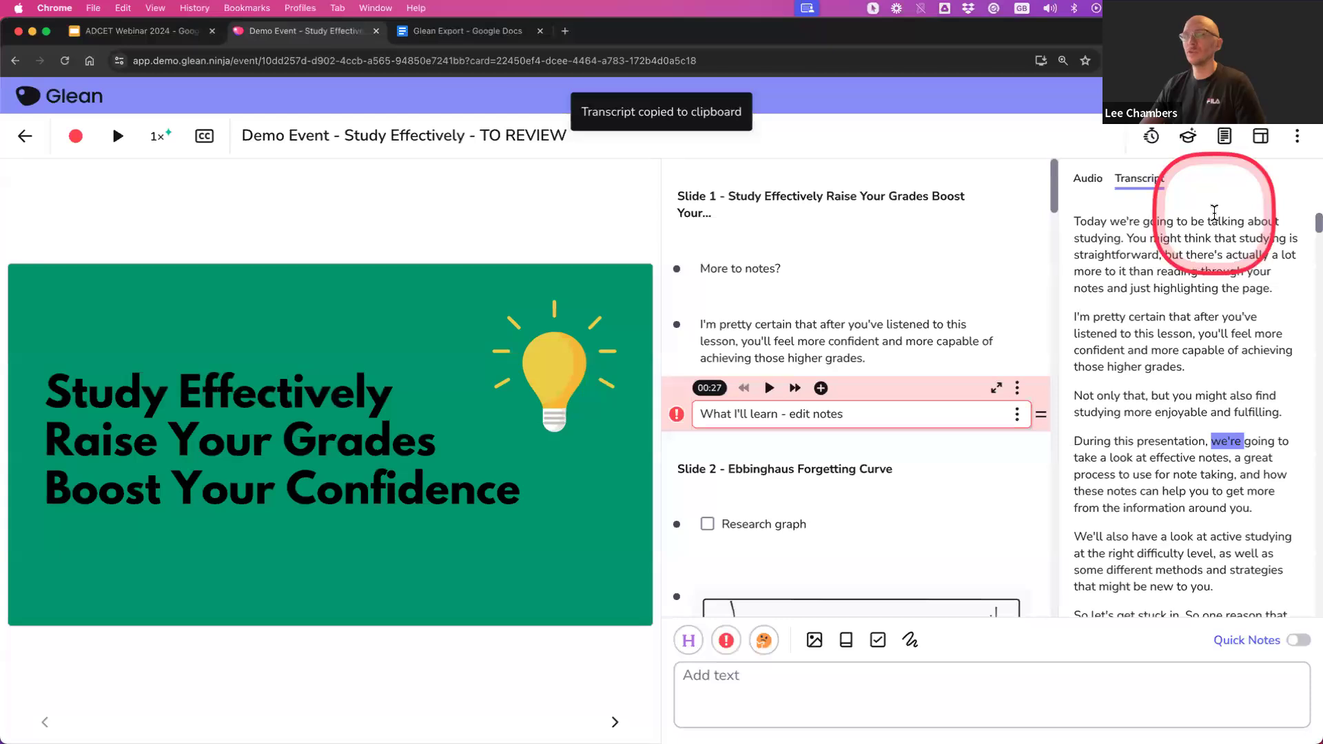
{"action": "left_click", "coordinate": [455, 34]}
{"action": "left_click", "coordinate": [468, 363]}
{"action": "key", "text": "super+v"}
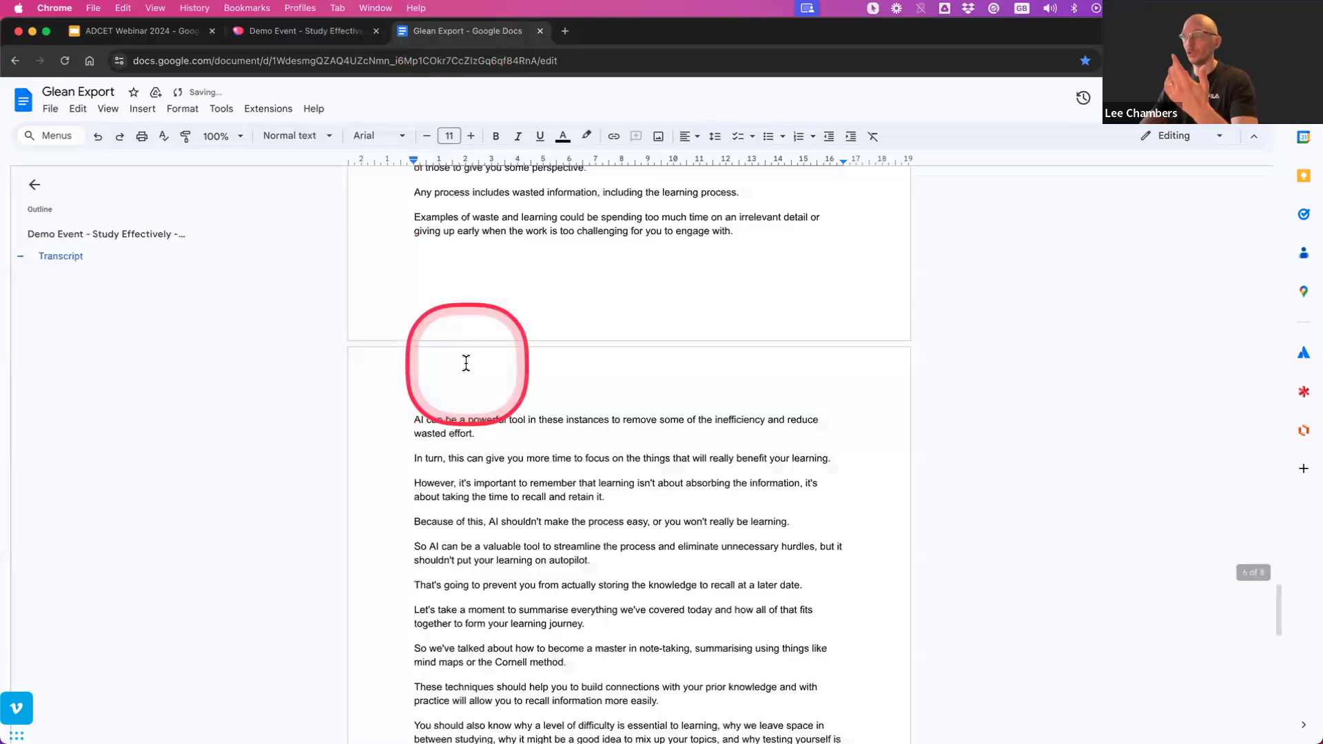
{"action": "scroll", "coordinate": [465, 361], "scroll_direction": "up", "scroll_amount": 20}
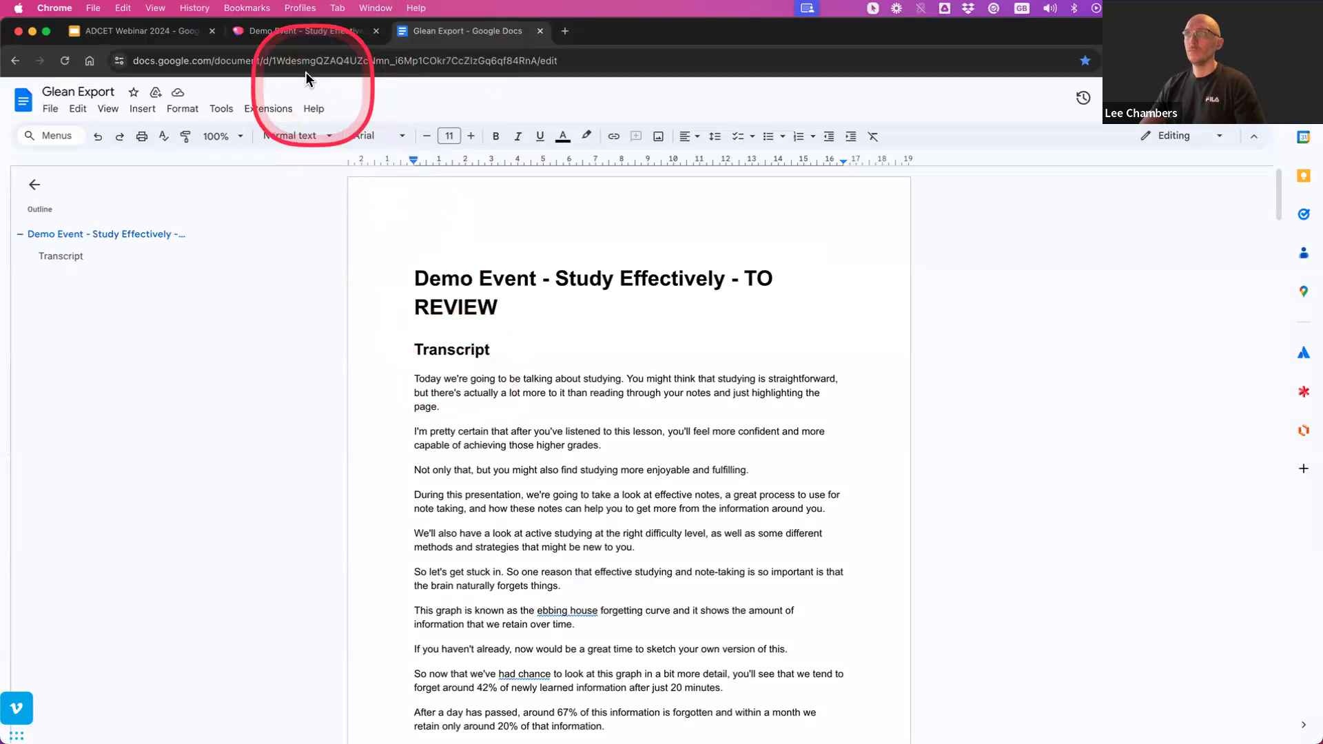
Switch back to Glean, play the audio from the transcript's first word "Today", and pause it.
{"action": "left_click", "coordinate": [307, 30]}
{"action": "mouse_move", "coordinate": [398, 208]}
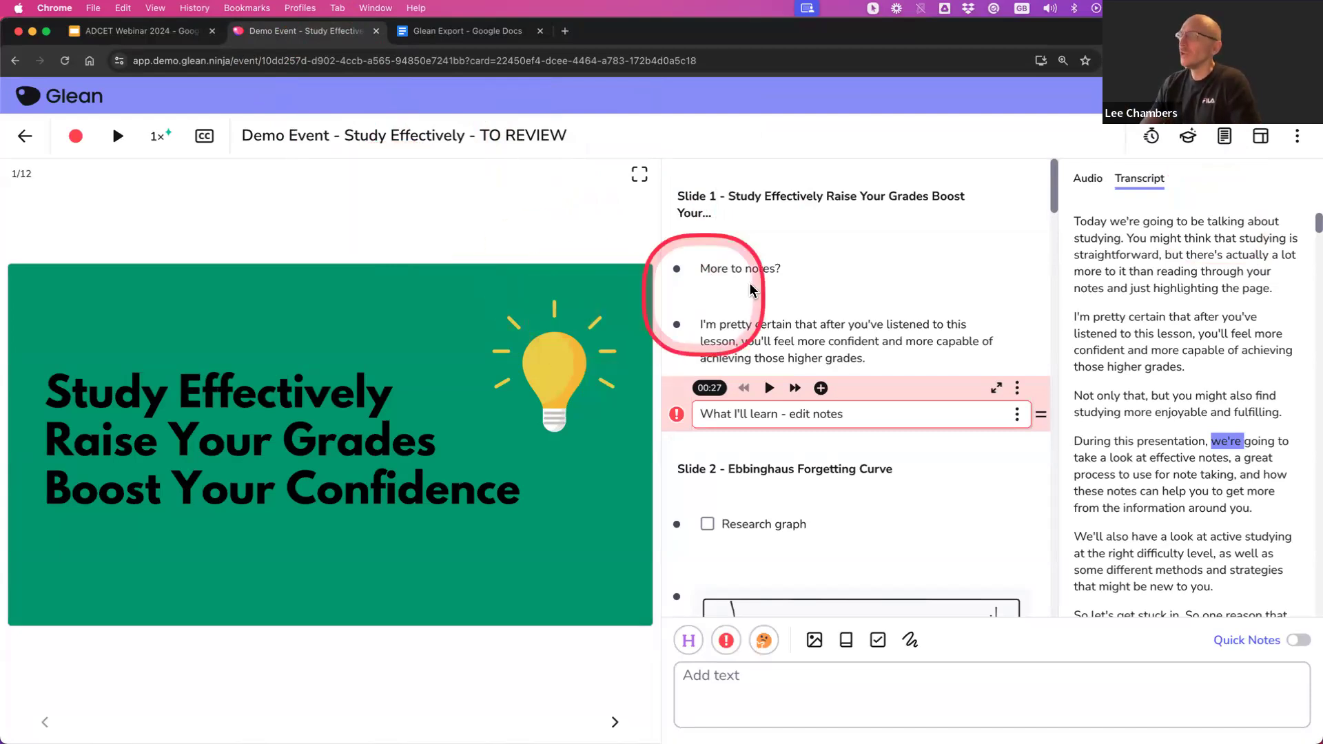
{"action": "left_click", "coordinate": [1078, 220]}
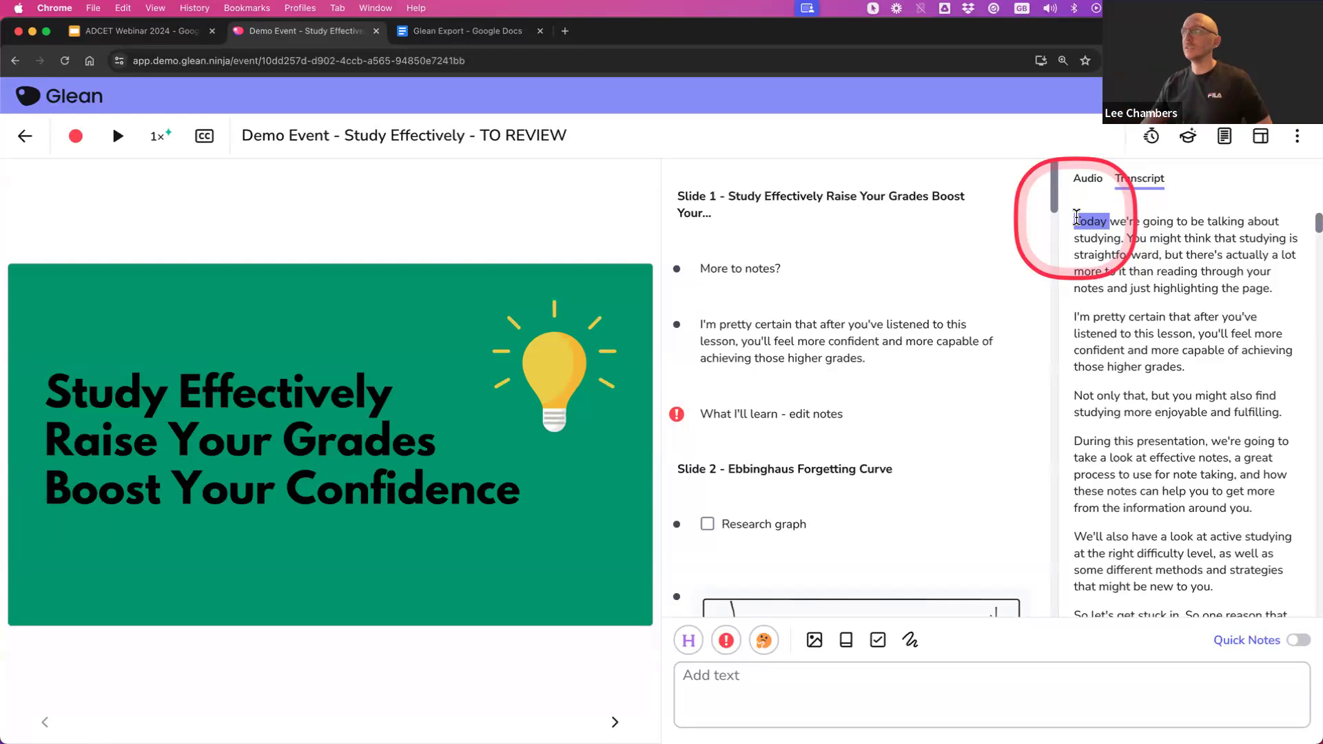
{"action": "left_click", "coordinate": [118, 138]}
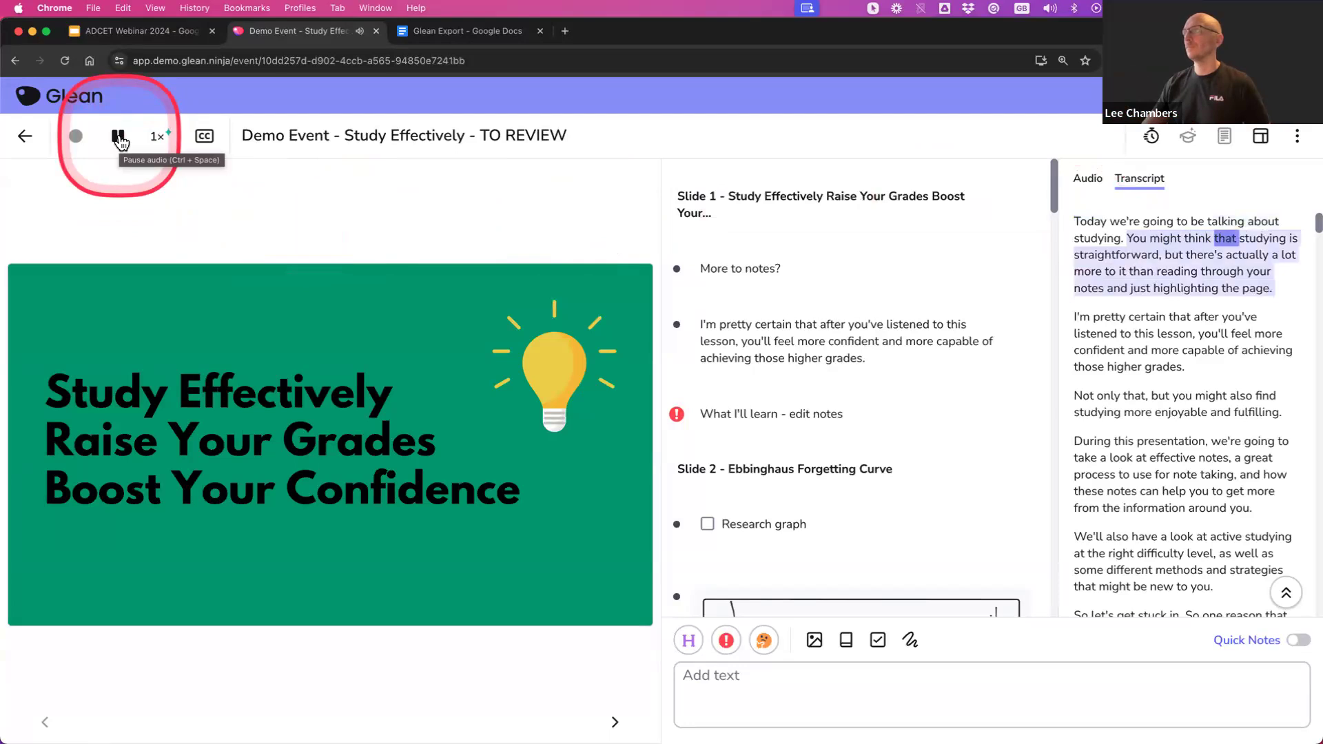
{"action": "left_click", "coordinate": [119, 140]}
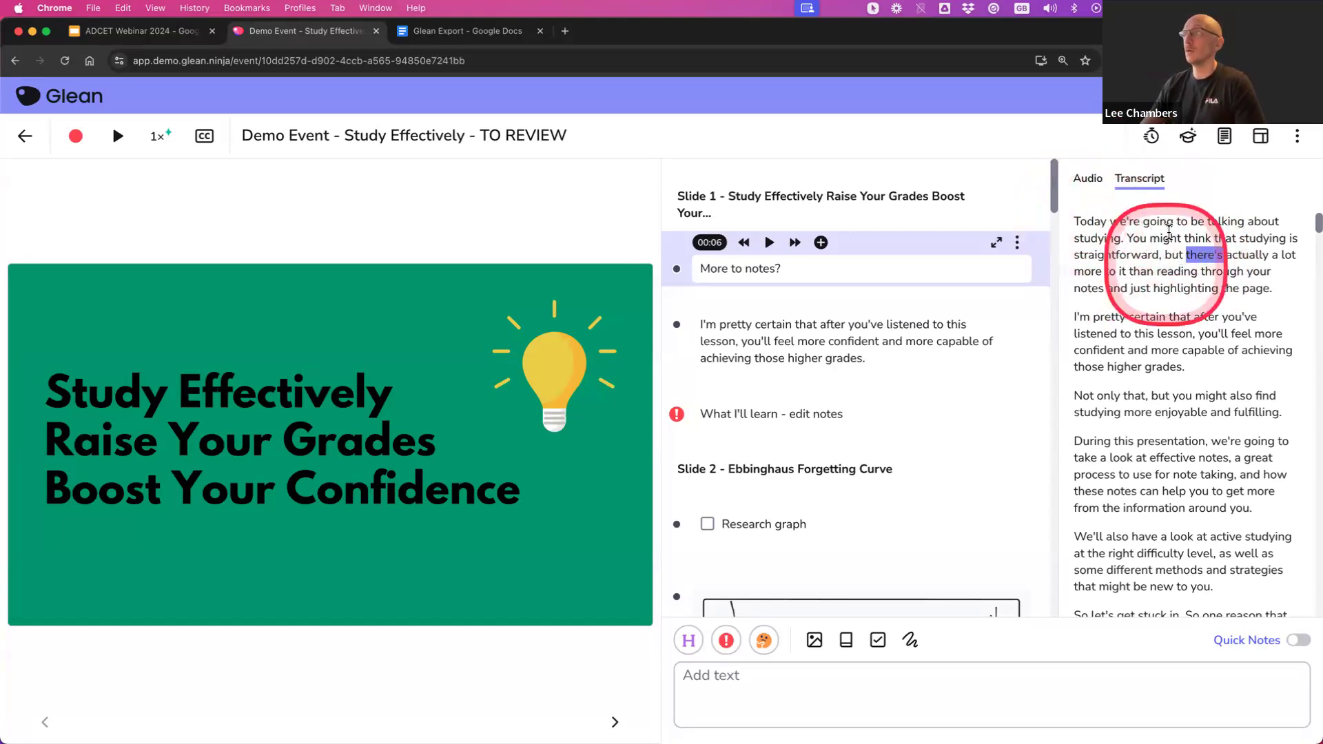
Cycle through the interface's colour themes until it is pink.
{"action": "mouse_move", "coordinate": [528, 207]}
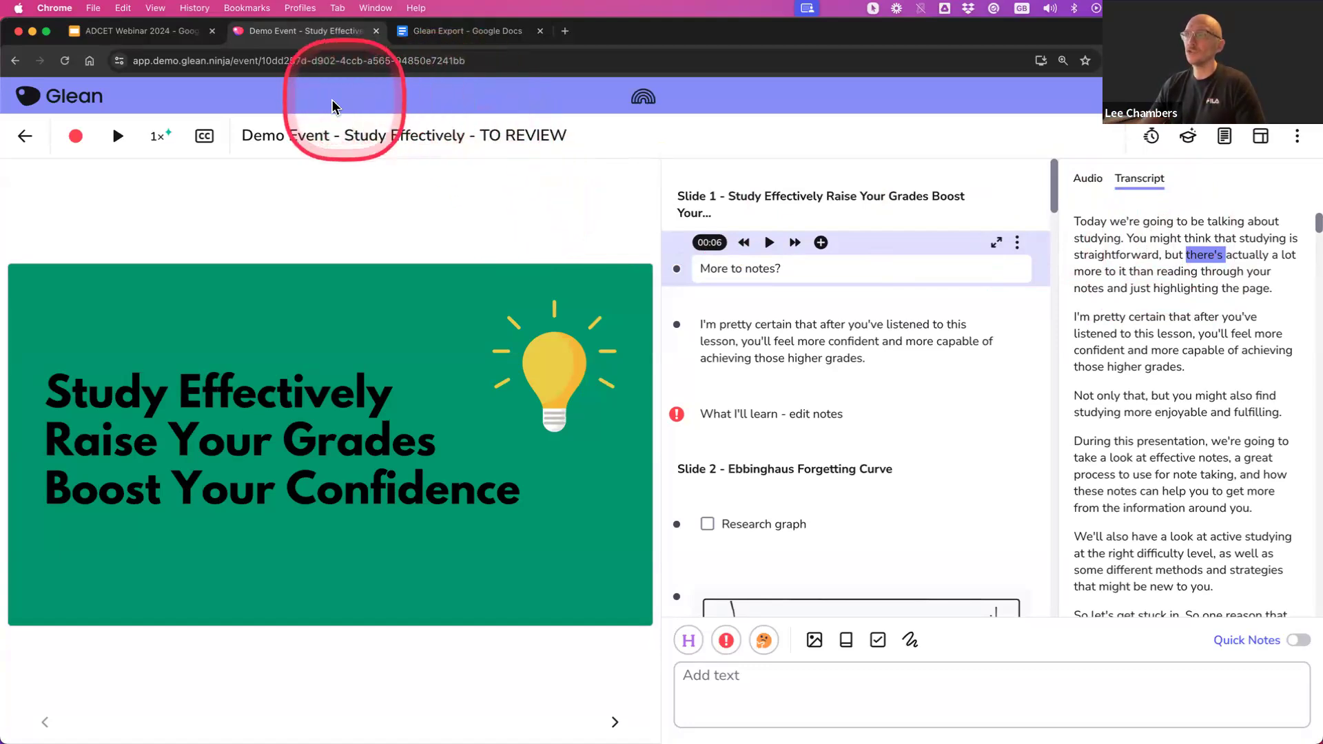
{"action": "left_click", "coordinate": [644, 102]}
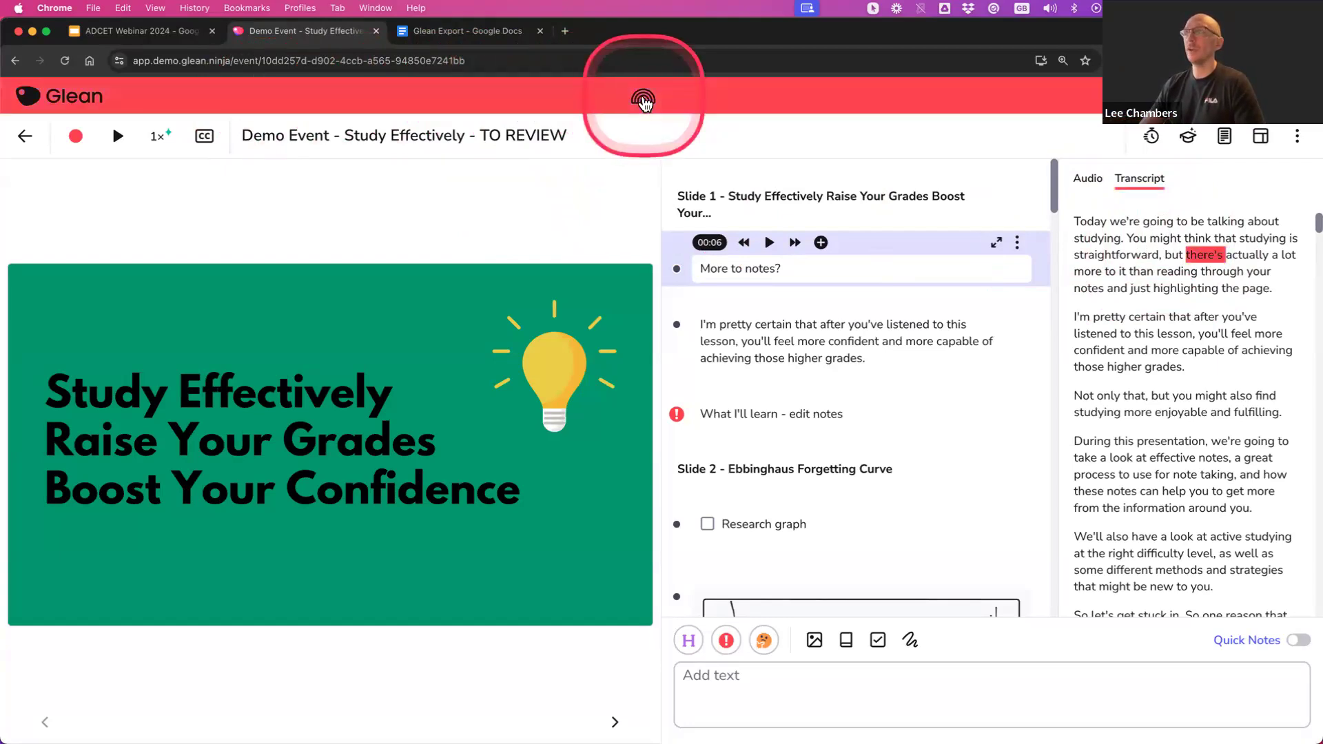
{"action": "left_click", "coordinate": [644, 102]}
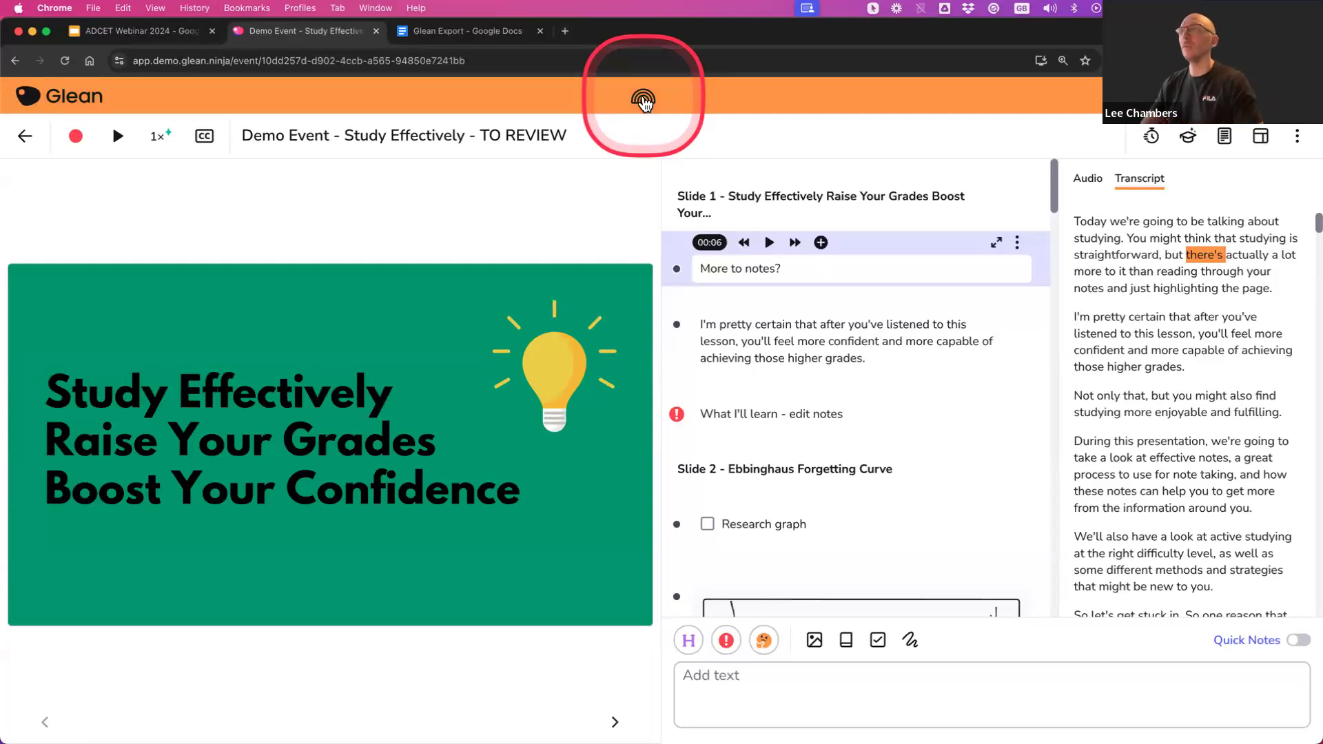
{"action": "left_click", "coordinate": [645, 102]}
{"action": "left_click", "coordinate": [644, 102]}
{"action": "left_click", "coordinate": [644, 102]}
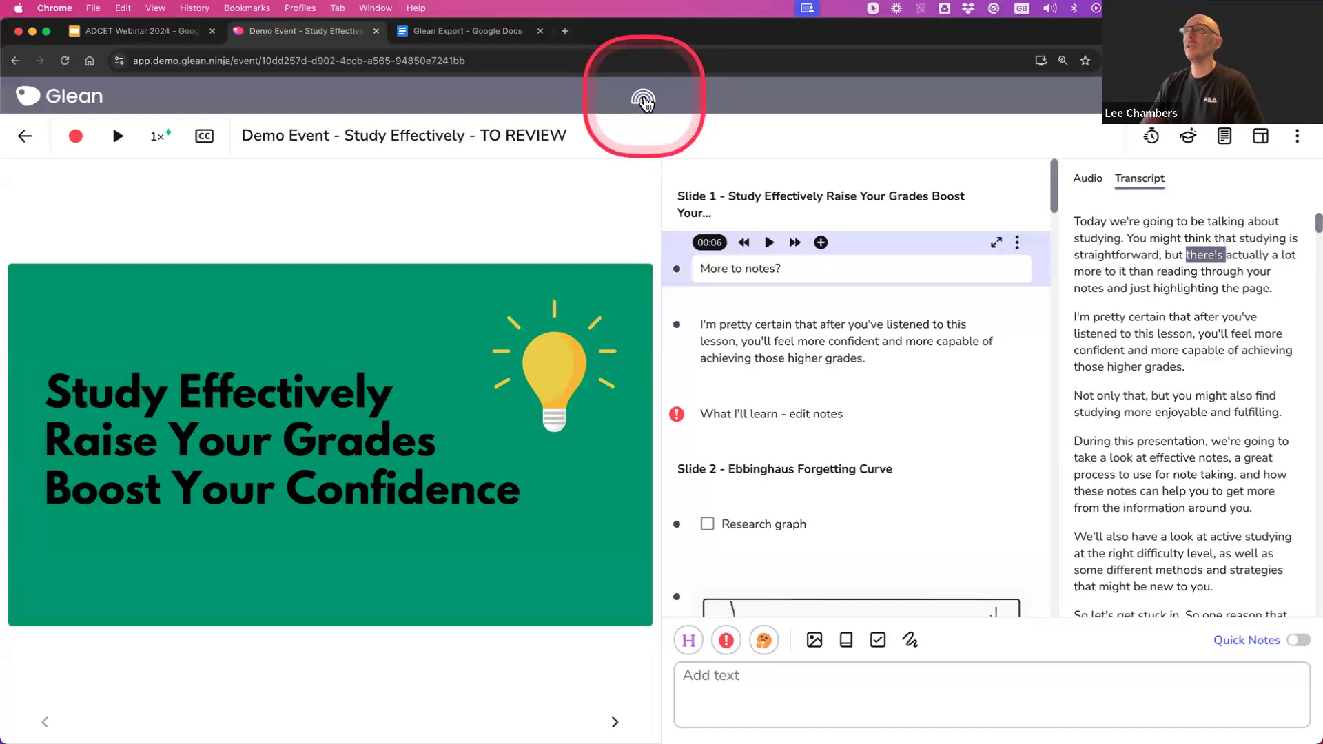
{"action": "left_click", "coordinate": [645, 103]}
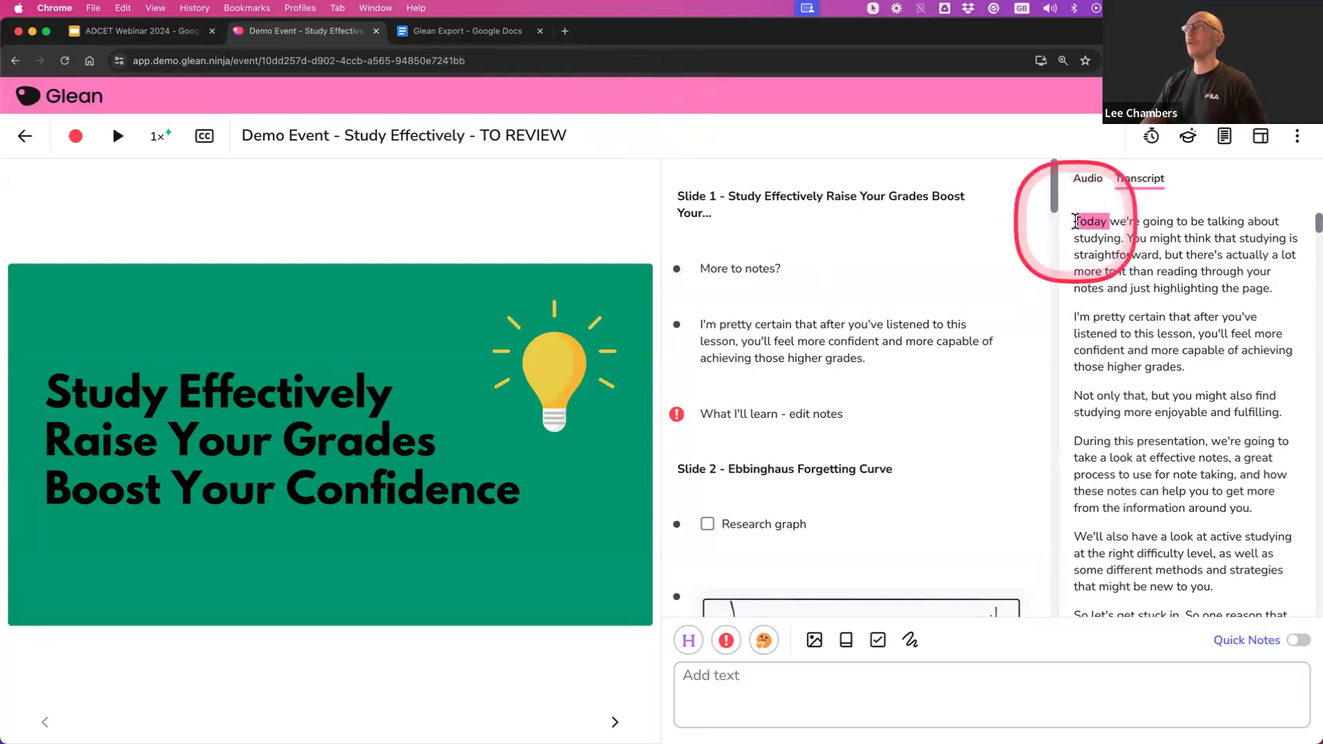
Play the recording from the start of the transcript with the pink word highlighting, and pause it.
{"action": "left_click", "coordinate": [118, 138]}
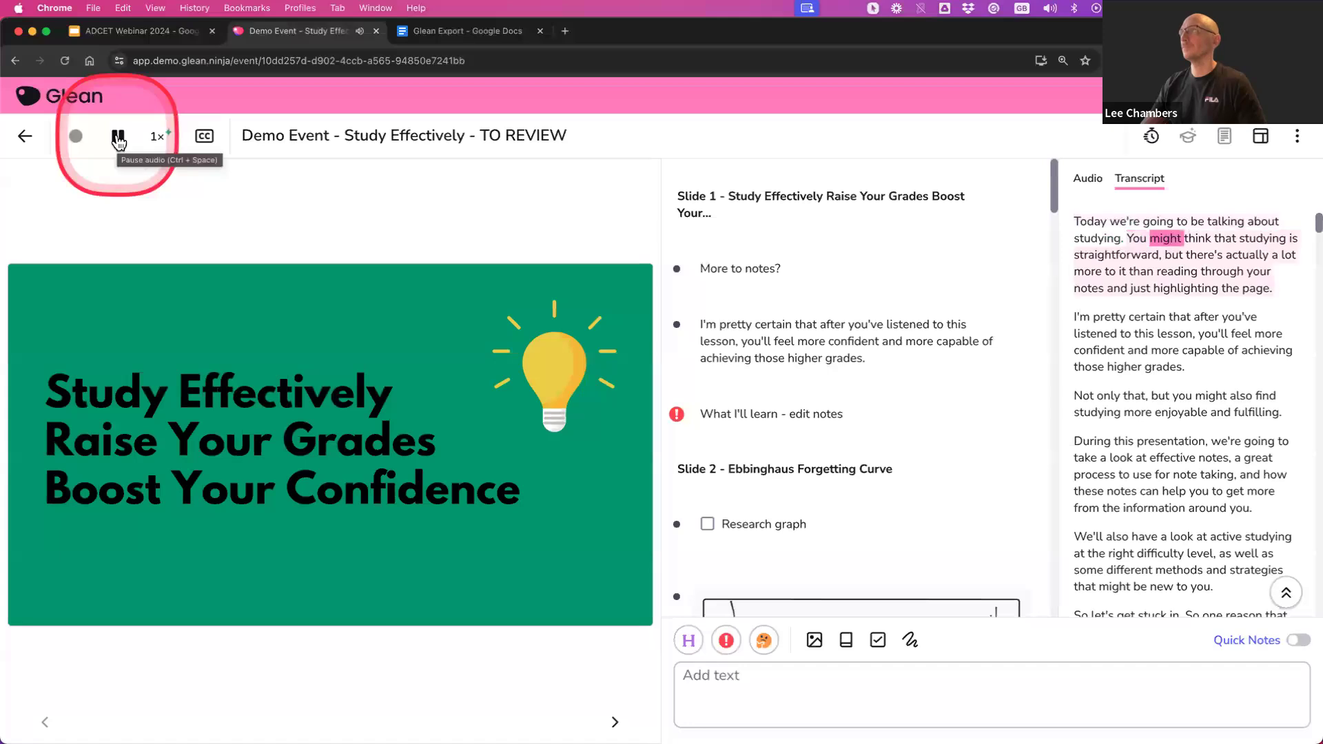
{"action": "left_click", "coordinate": [119, 140]}
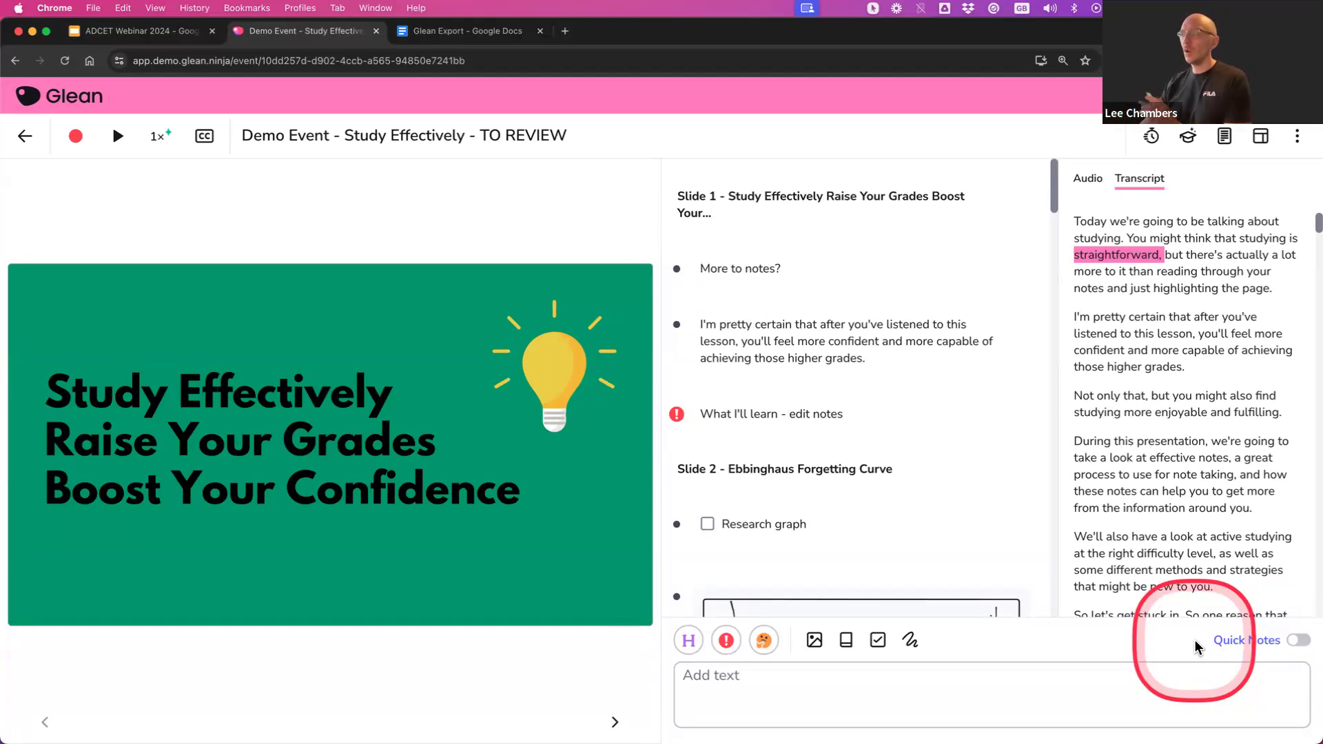
Turn Quick Notes on to view its shortcut keys, and turn it back off.
{"action": "left_click", "coordinate": [1301, 641]}
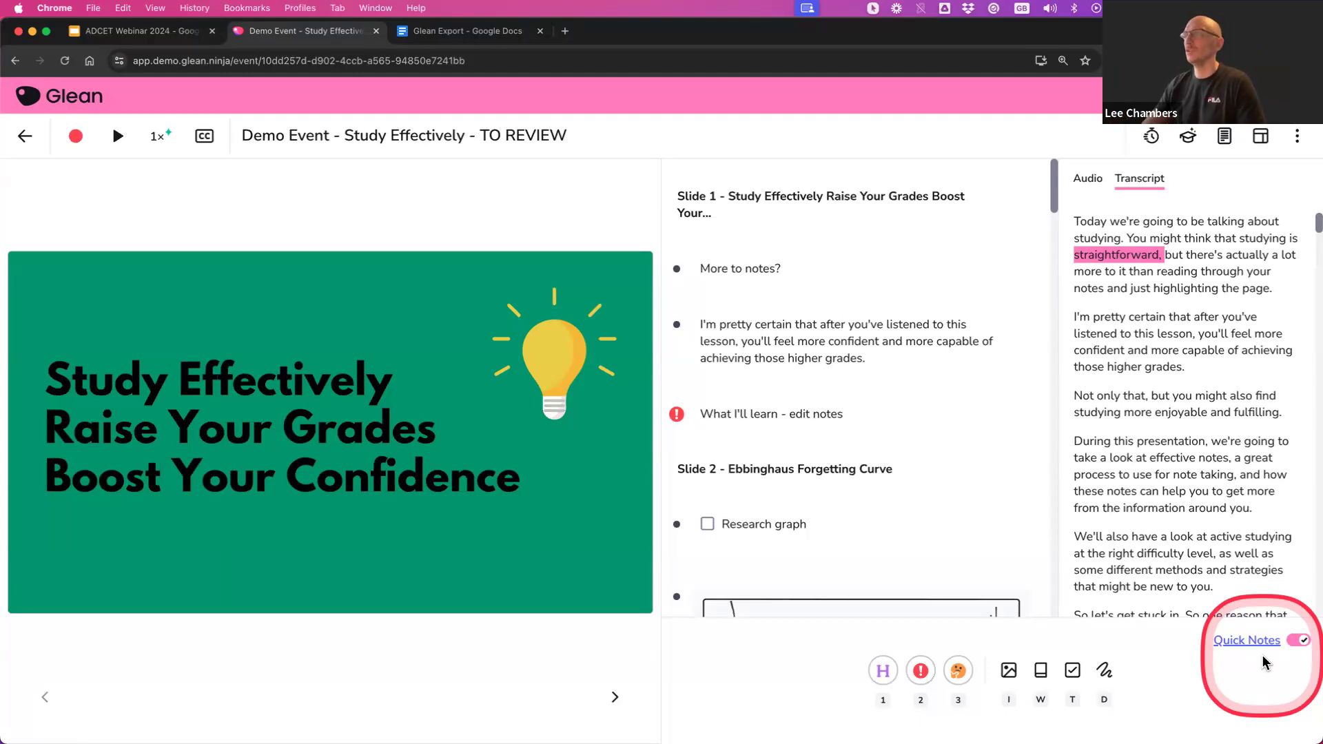
{"action": "left_click", "coordinate": [1300, 641]}
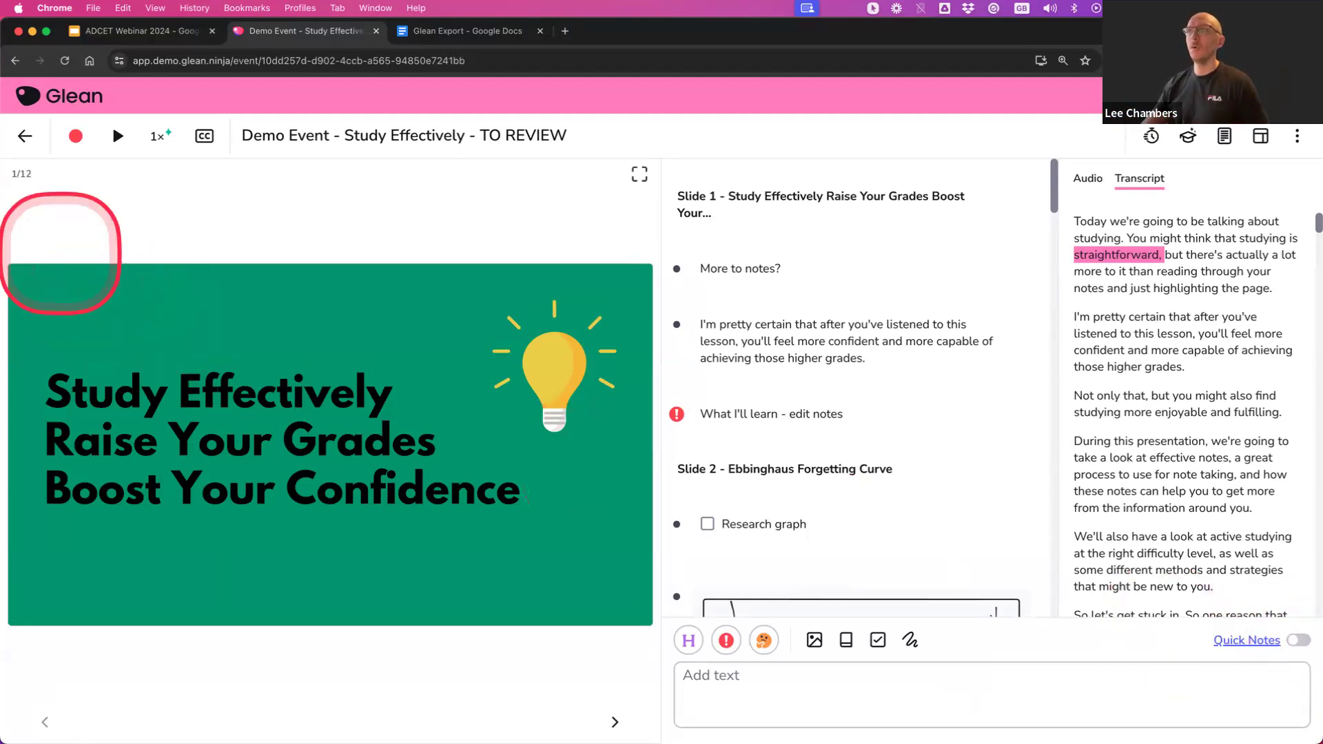
Return to the event list, create a new event, and turn on live captions with the language set to Deutsch.
{"action": "left_click", "coordinate": [29, 131]}
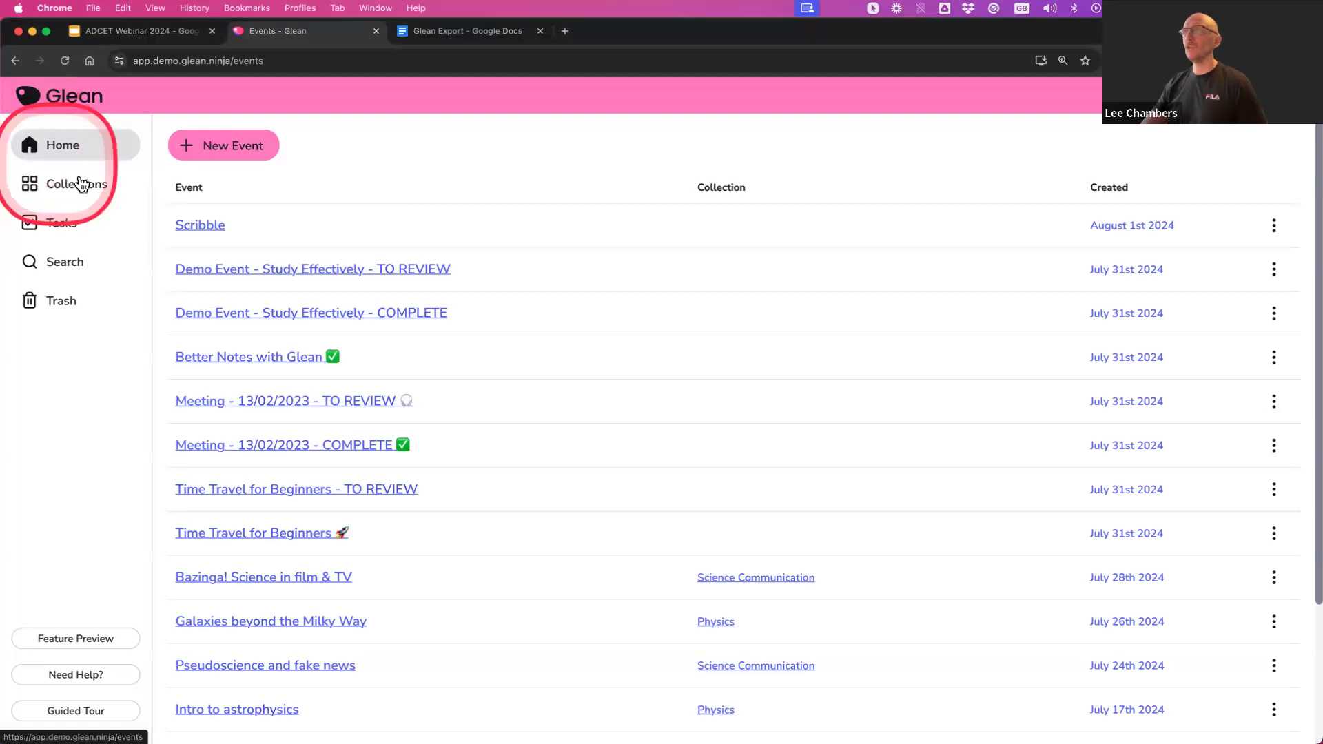
{"action": "left_click", "coordinate": [219, 157]}
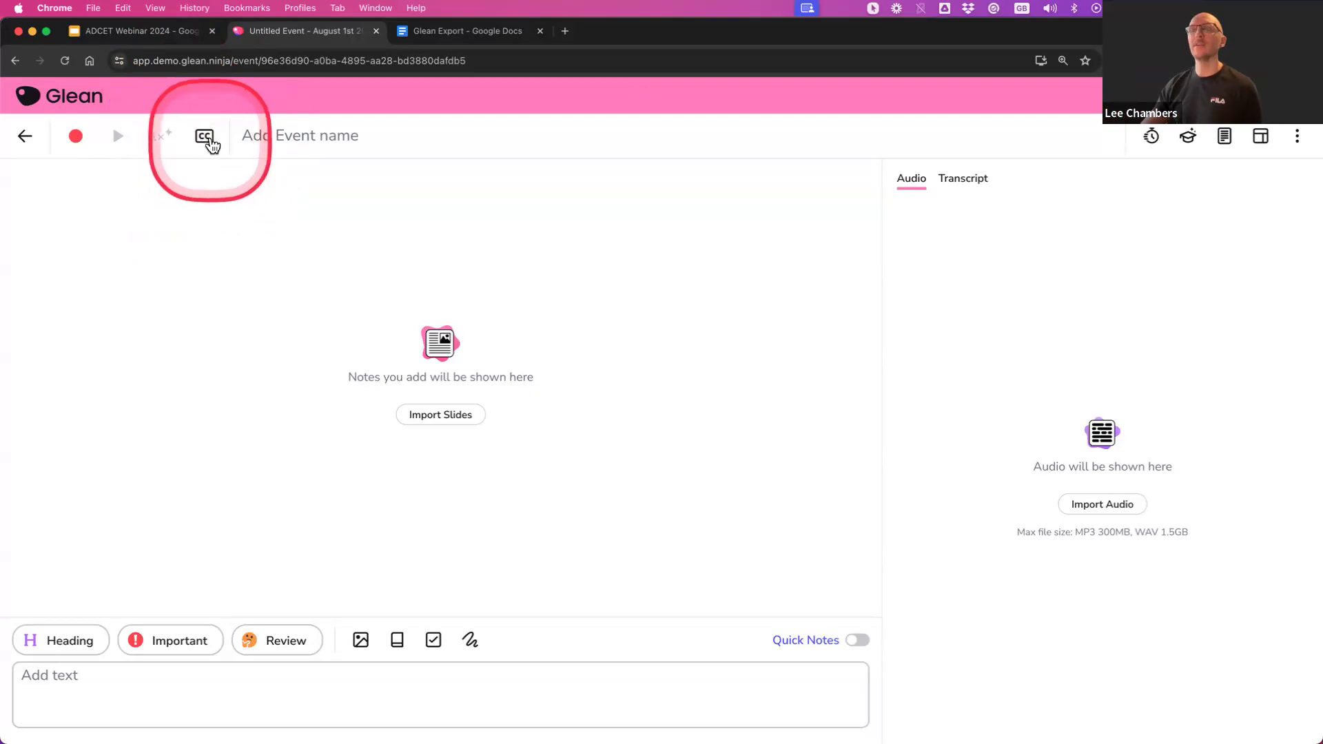
{"action": "left_click", "coordinate": [206, 141]}
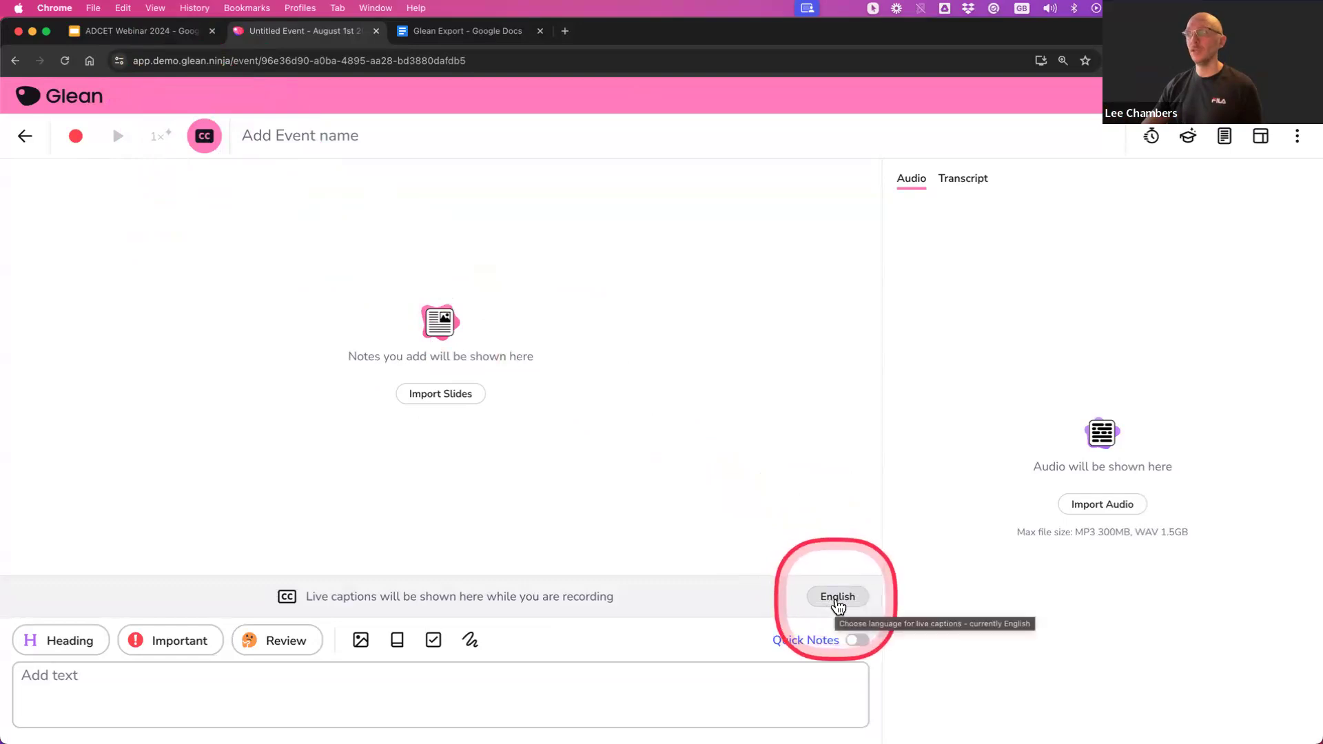
{"action": "left_click", "coordinate": [838, 599]}
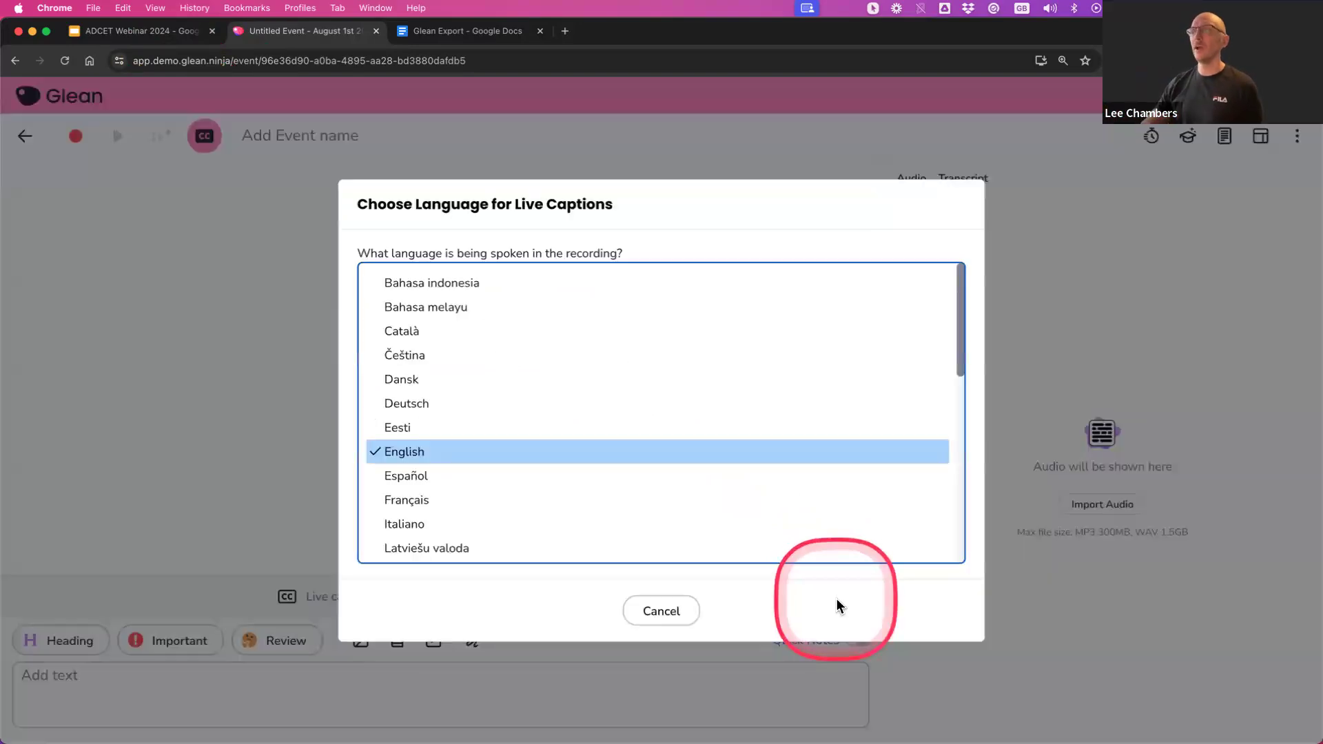
{"action": "left_click", "coordinate": [439, 411]}
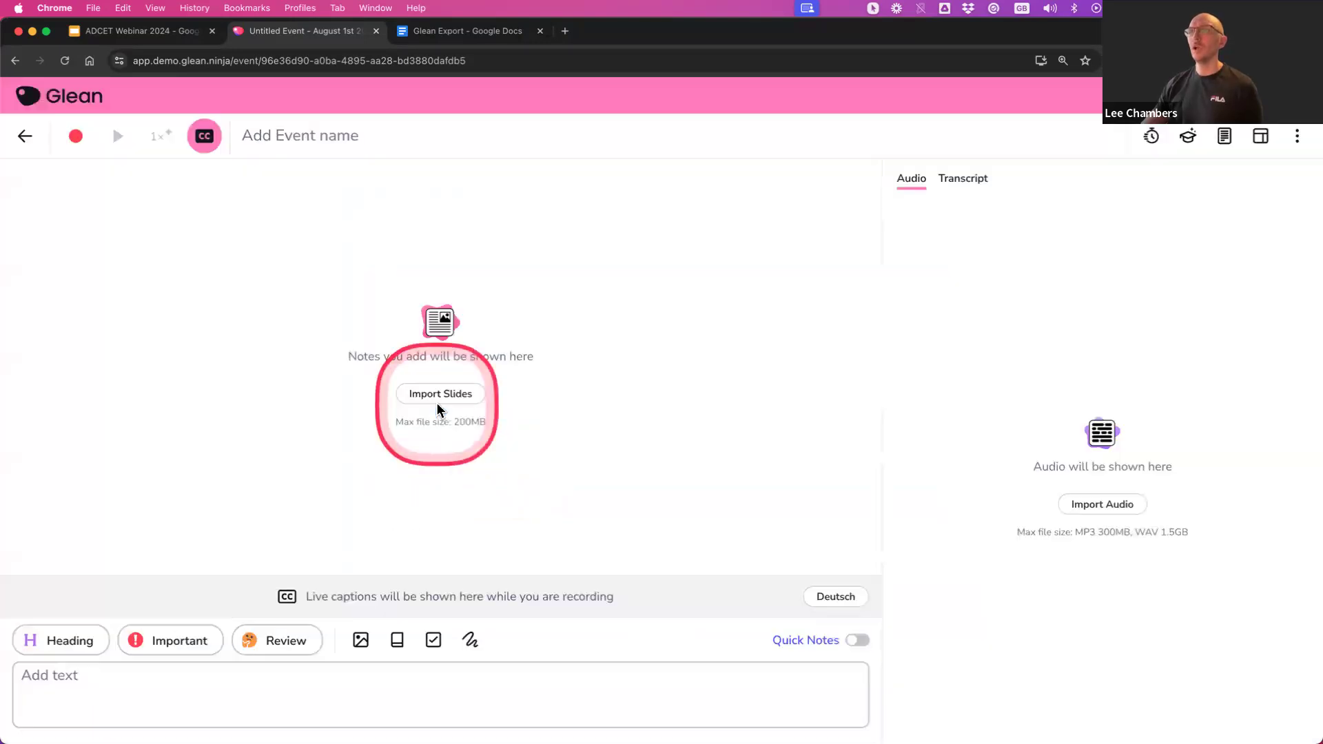
Record about 33 seconds of microphone audio in the new event with live captions running, and stop the recording.
{"action": "left_click", "coordinate": [75, 138]}
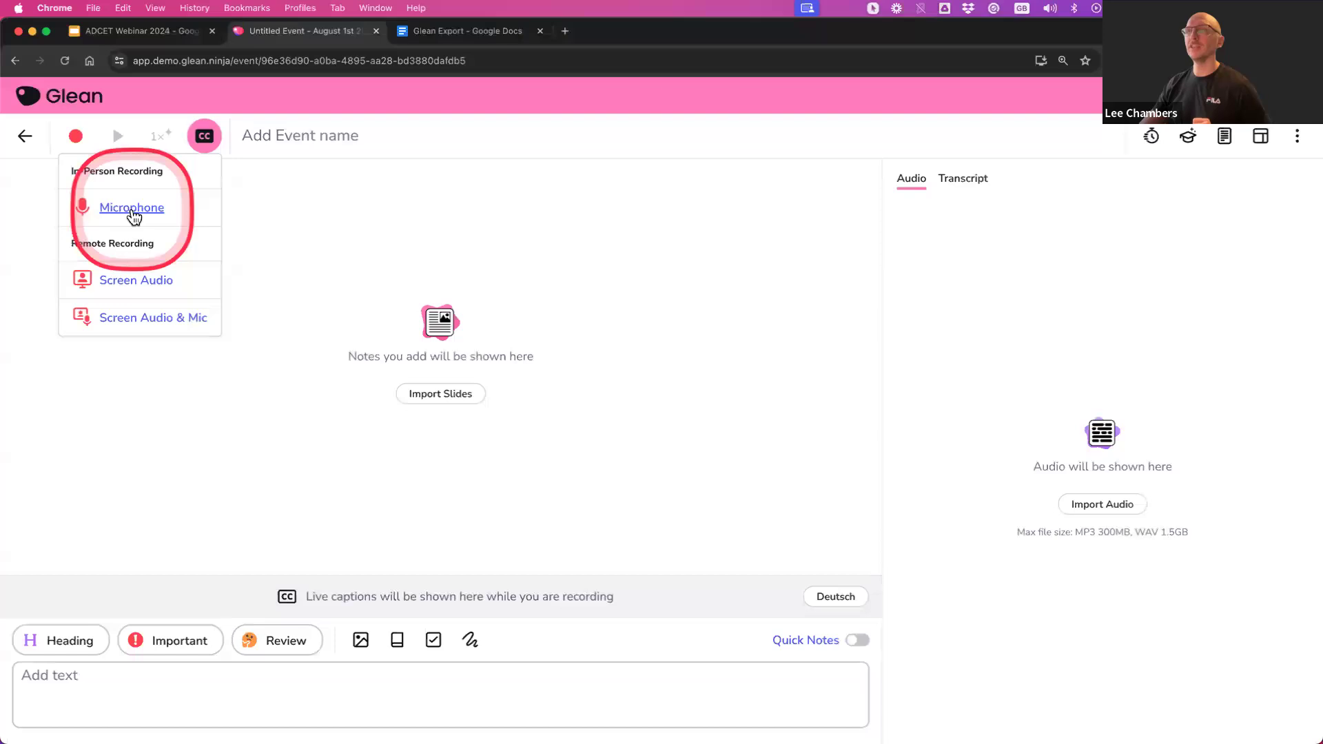
{"action": "left_click", "coordinate": [131, 208]}
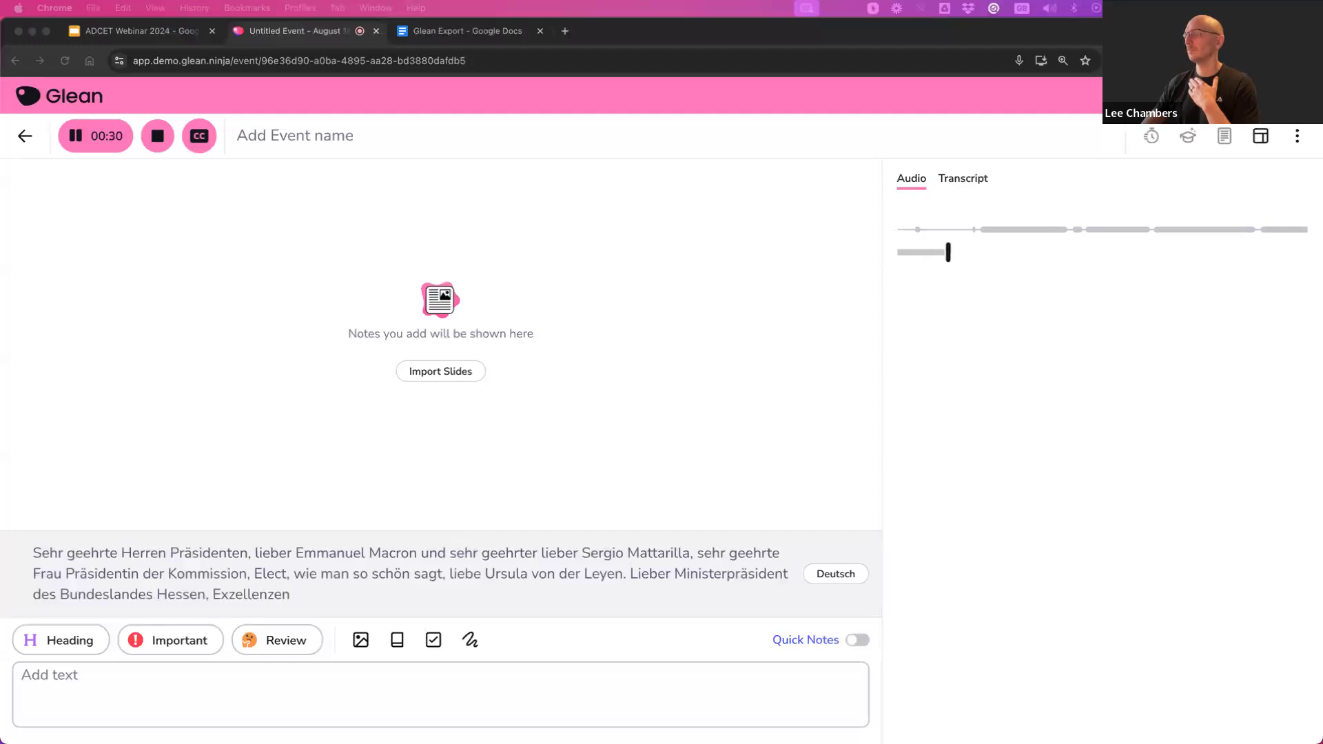
{"action": "left_click", "coordinate": [158, 141]}
{"action": "left_click", "coordinate": [202, 383]}
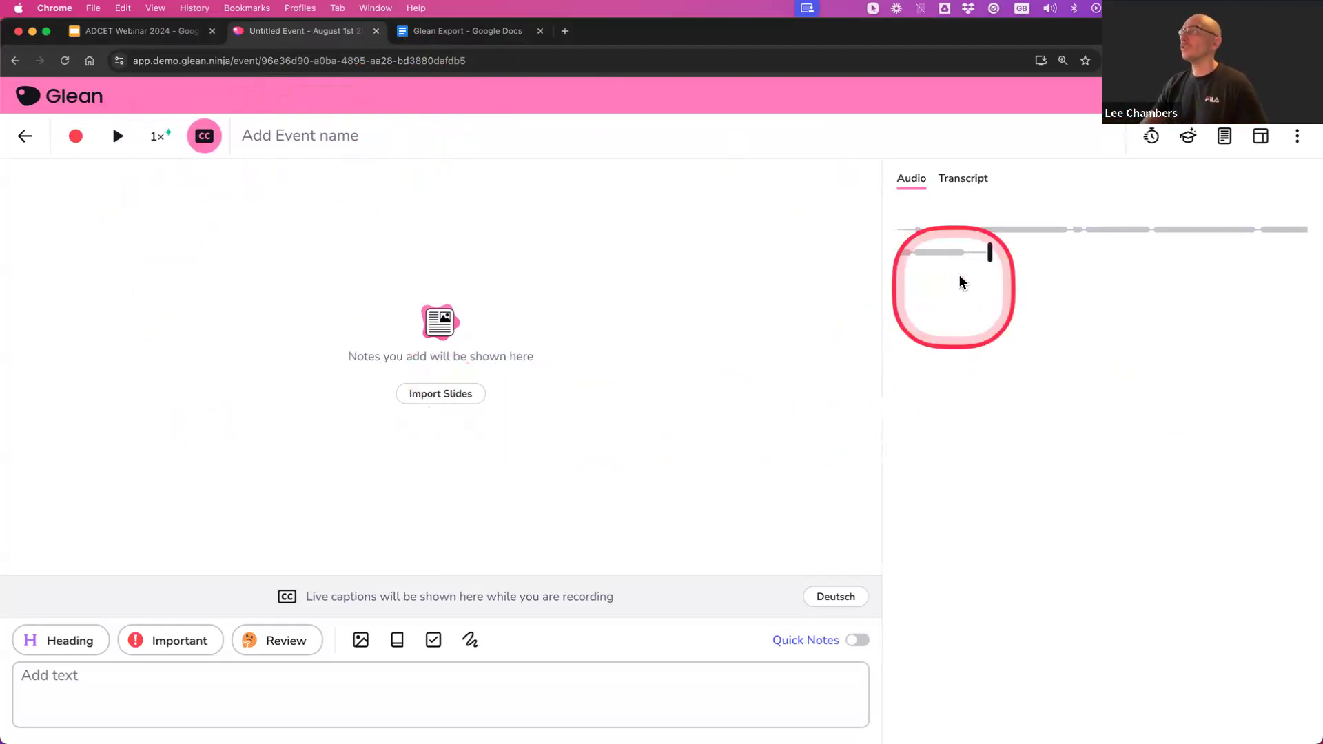
Transcribe the new event's recording with Deutsch as the spoken language.
{"action": "left_click", "coordinate": [966, 184]}
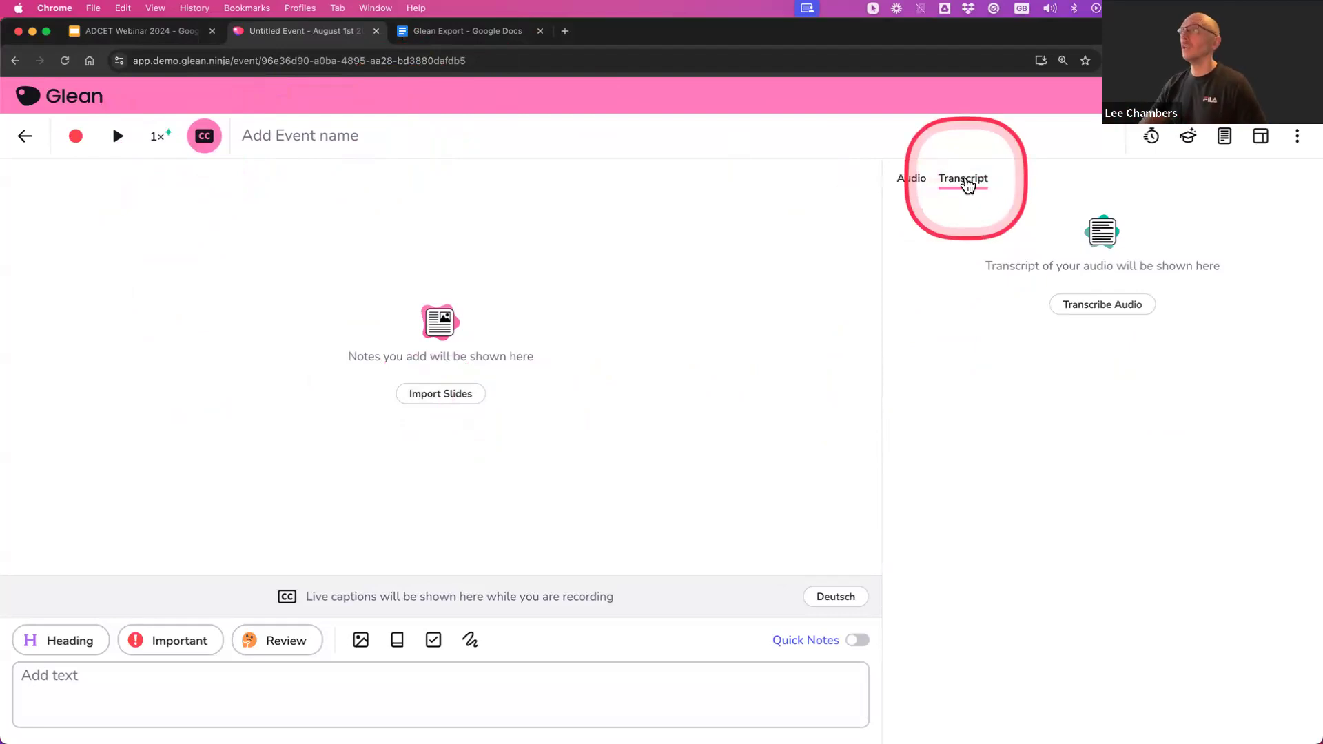
{"action": "left_click", "coordinate": [1111, 316]}
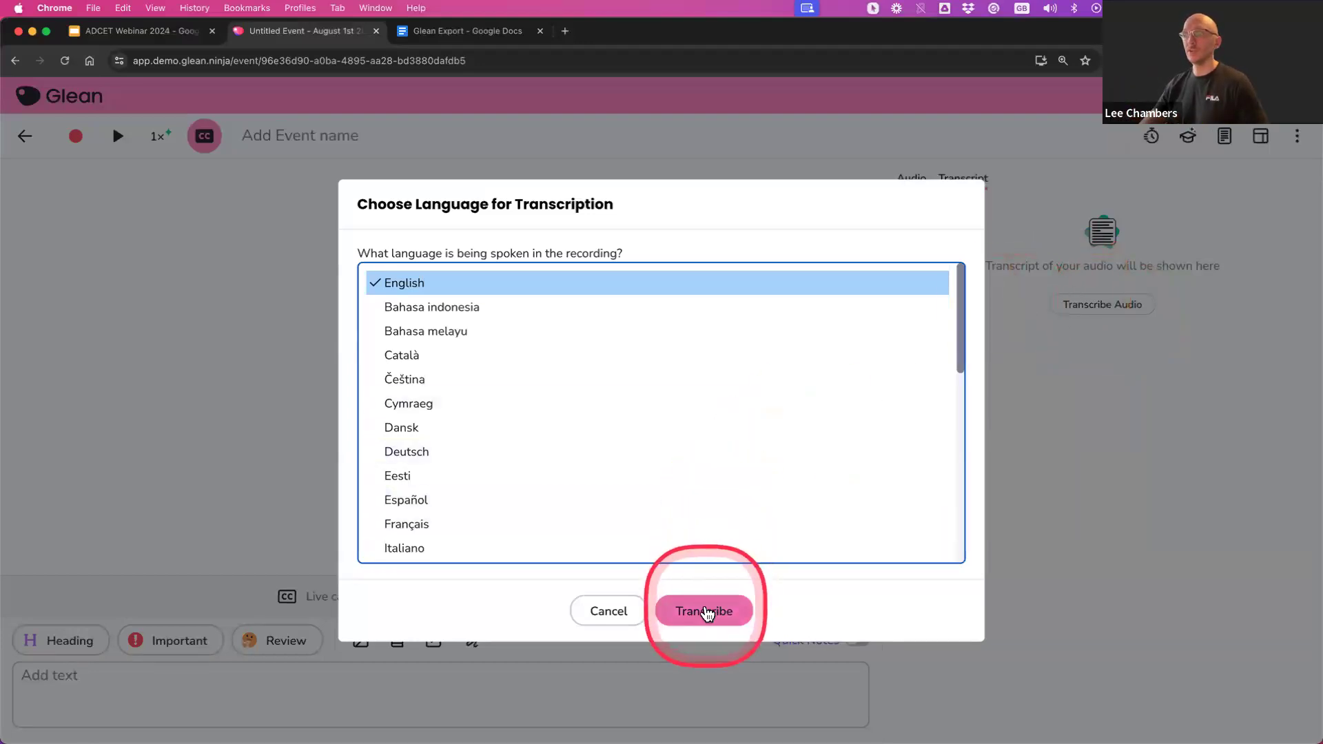
{"action": "left_click", "coordinate": [407, 454]}
{"action": "left_click", "coordinate": [687, 612]}
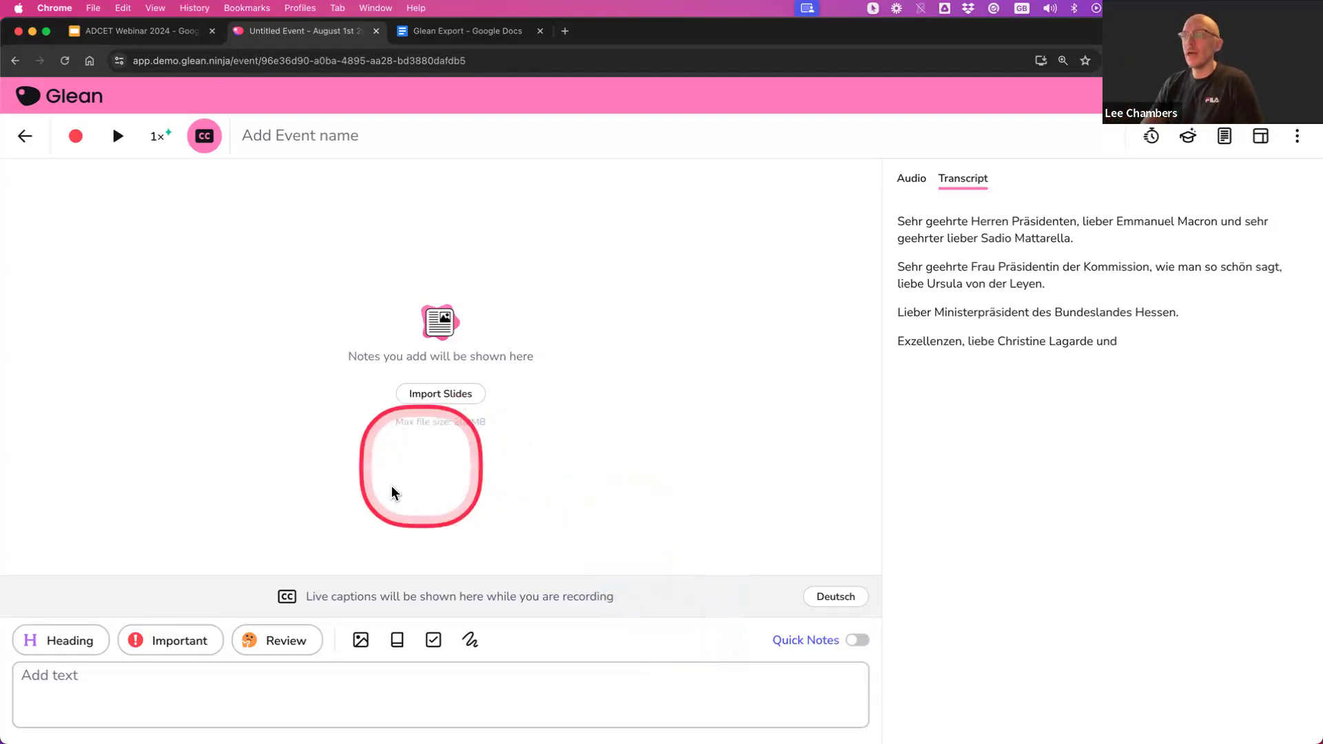
Handwrite the equation e = mc² in a new scribble and post it to the event's notes.
{"action": "left_click", "coordinate": [472, 642]}
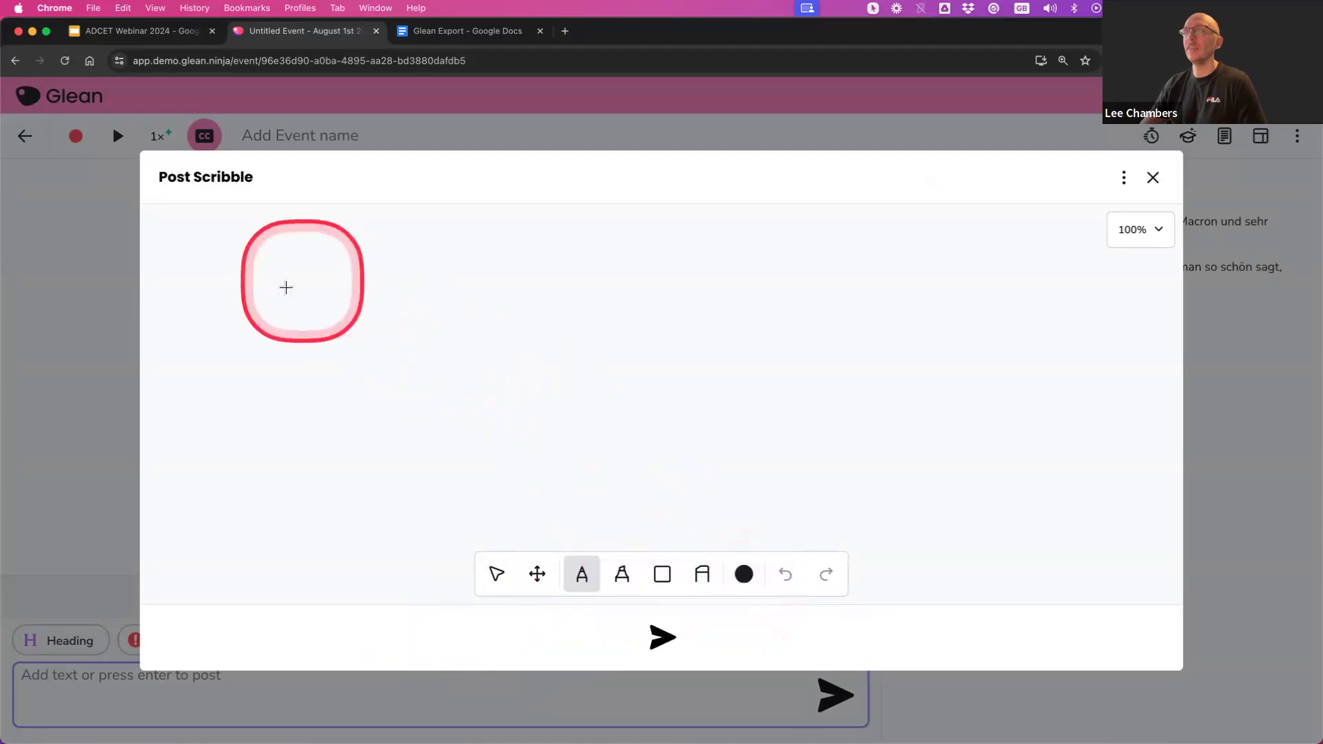
{"action": "mouse_move", "coordinate": [275, 286]}
{"action": "left_mouse_down"}
{"action": "mouse_move", "coordinate": [311, 262]}
{"action": "mouse_move", "coordinate": [371, 338]}
{"action": "mouse_move", "coordinate": [413, 301]}
{"action": "mouse_move", "coordinate": [471, 300]}
{"action": "left_mouse_up"}
{"action": "mouse_move", "coordinate": [395, 282]}
{"action": "left_mouse_down"}
{"action": "mouse_move", "coordinate": [532, 286]}
{"action": "mouse_move", "coordinate": [572, 271]}
{"action": "mouse_move", "coordinate": [585, 311]}
{"action": "left_mouse_up"}
{"action": "mouse_move", "coordinate": [655, 275]}
{"action": "left_mouse_down"}
{"action": "mouse_move", "coordinate": [624, 323]}
{"action": "mouse_move", "coordinate": [685, 321]}
{"action": "mouse_move", "coordinate": [717, 262]}
{"action": "mouse_move", "coordinate": [698, 287]}
{"action": "mouse_move", "coordinate": [730, 288]}
{"action": "left_mouse_up"}
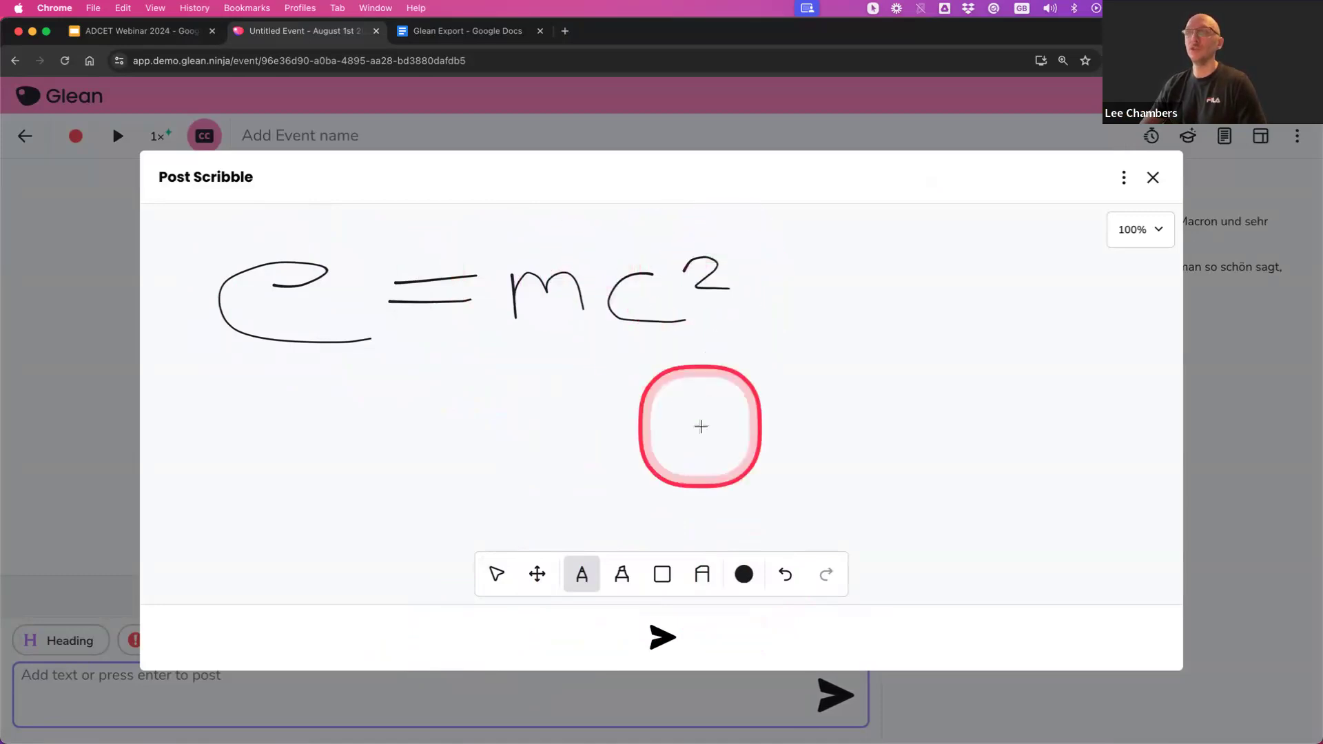
{"action": "left_click", "coordinate": [653, 648]}
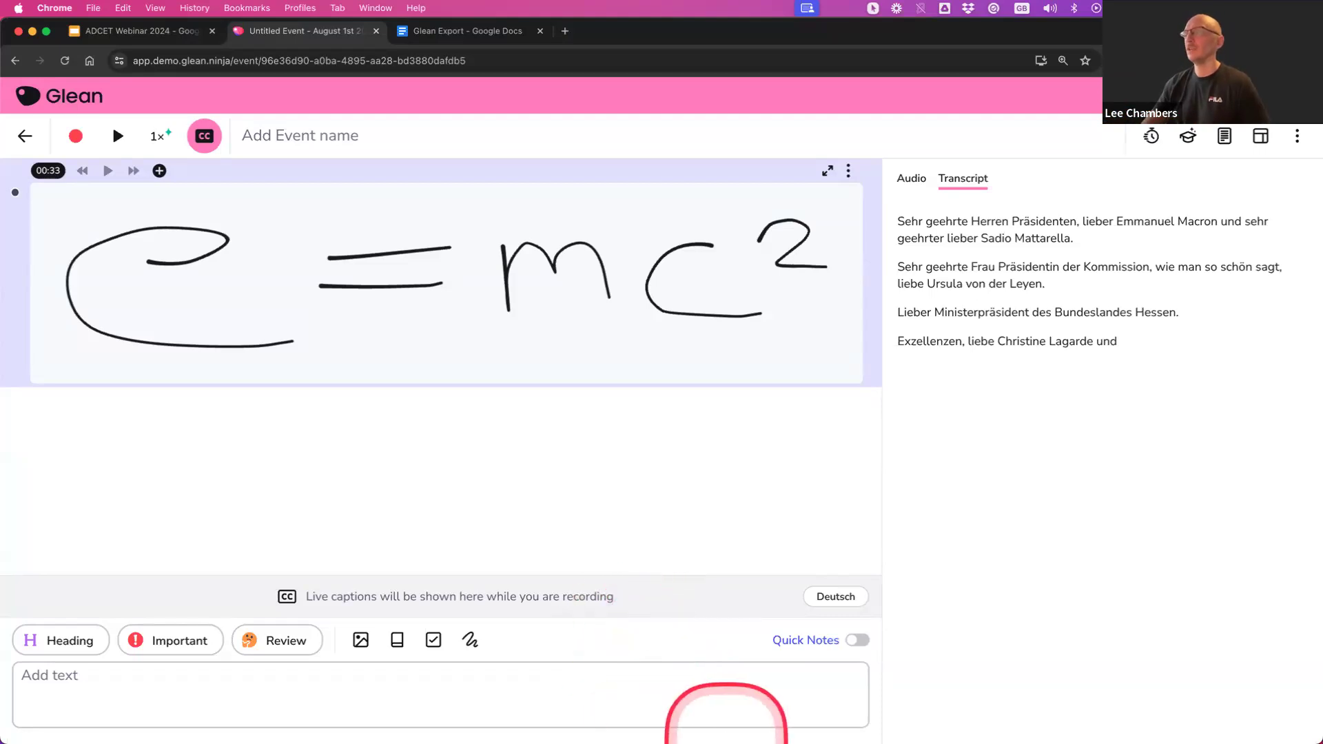
Switch to QuickTime Player to view the mirrored tablet's Scribble event with its coloured drawings, and minimise the window.
{"action": "mouse_move", "coordinate": [689, 741]}
{"action": "left_click", "coordinate": [786, 722]}
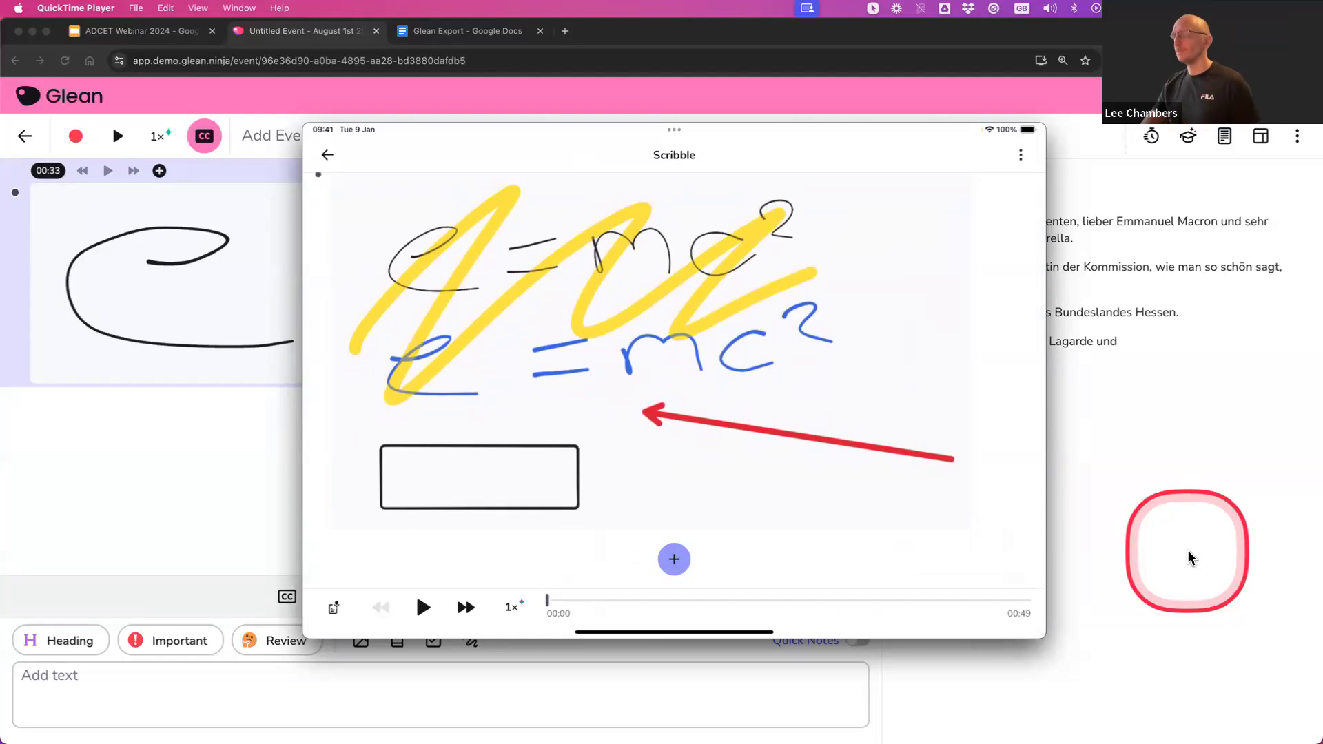
{"action": "mouse_move", "coordinate": [326, 136]}
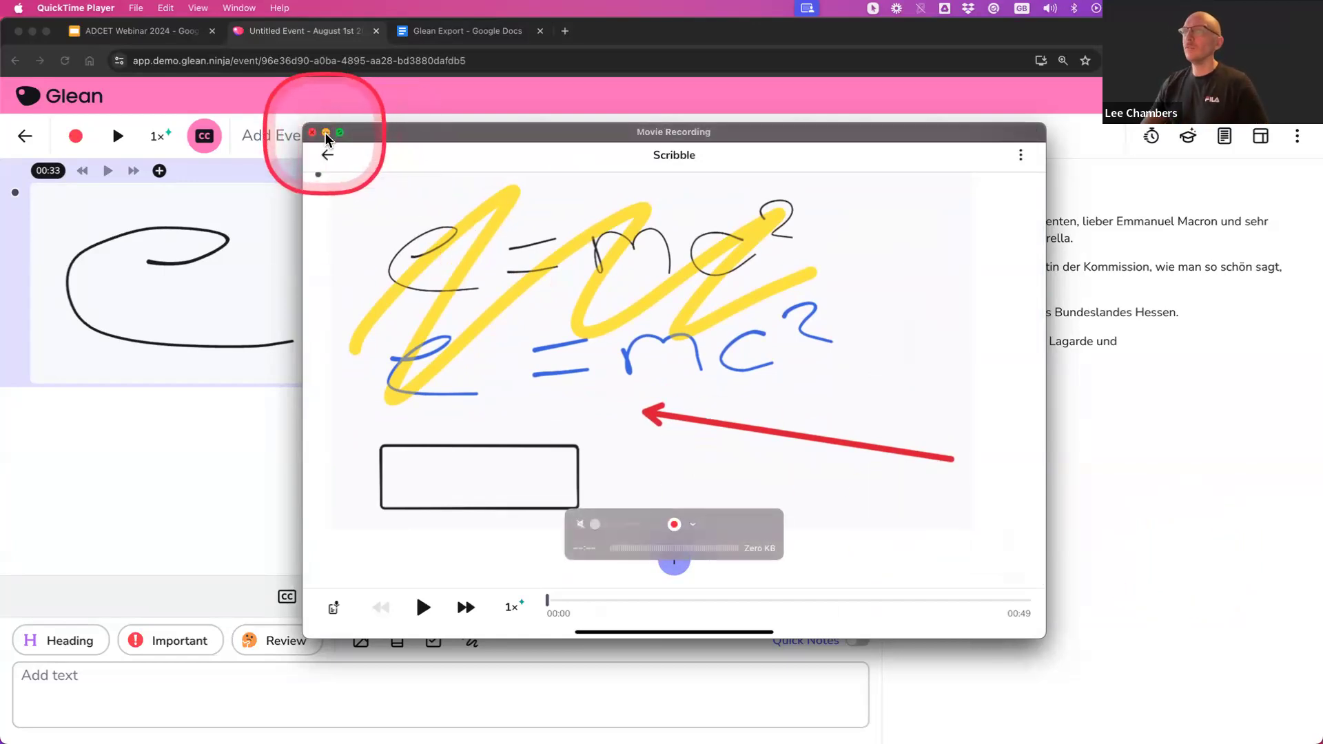
{"action": "left_click", "coordinate": [326, 132]}
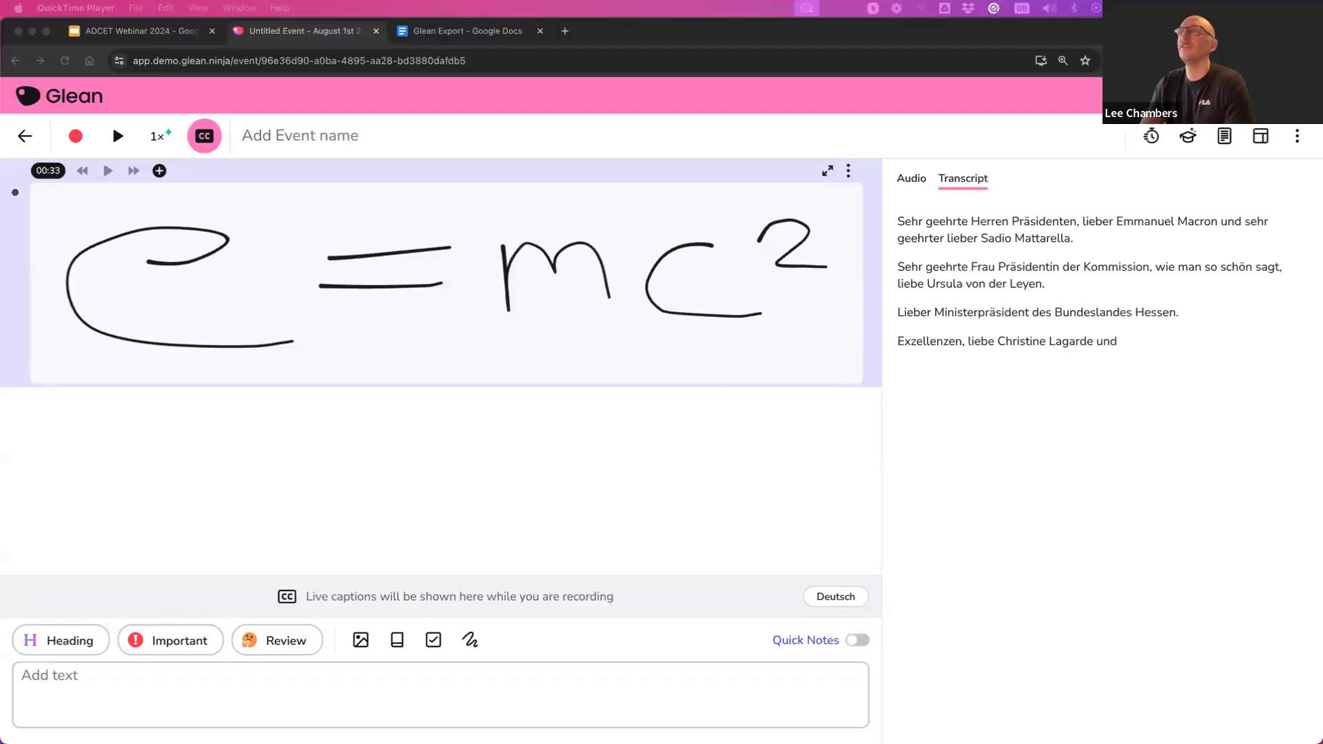
Go back to the event list and open "Demo Event - Study Effectively - TO REVIEW".
{"action": "left_click", "coordinate": [26, 141]}
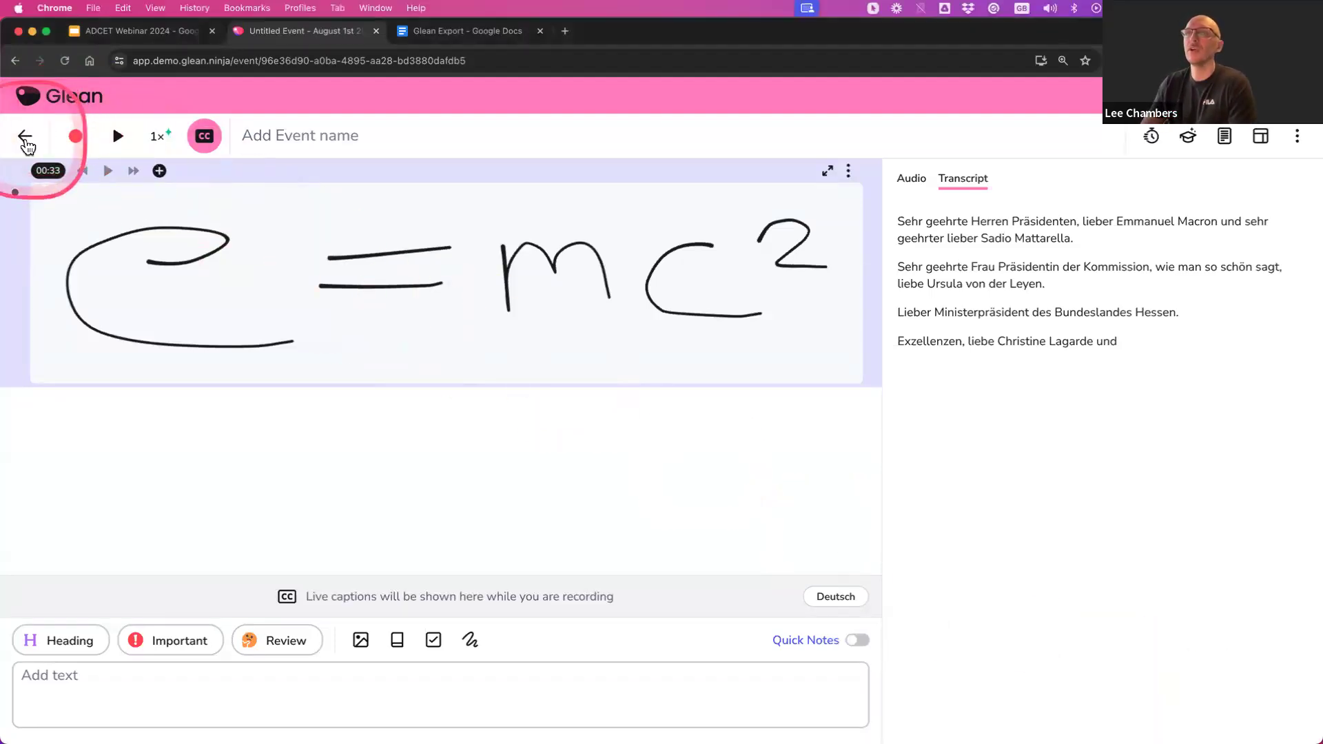
{"action": "left_click", "coordinate": [26, 143]}
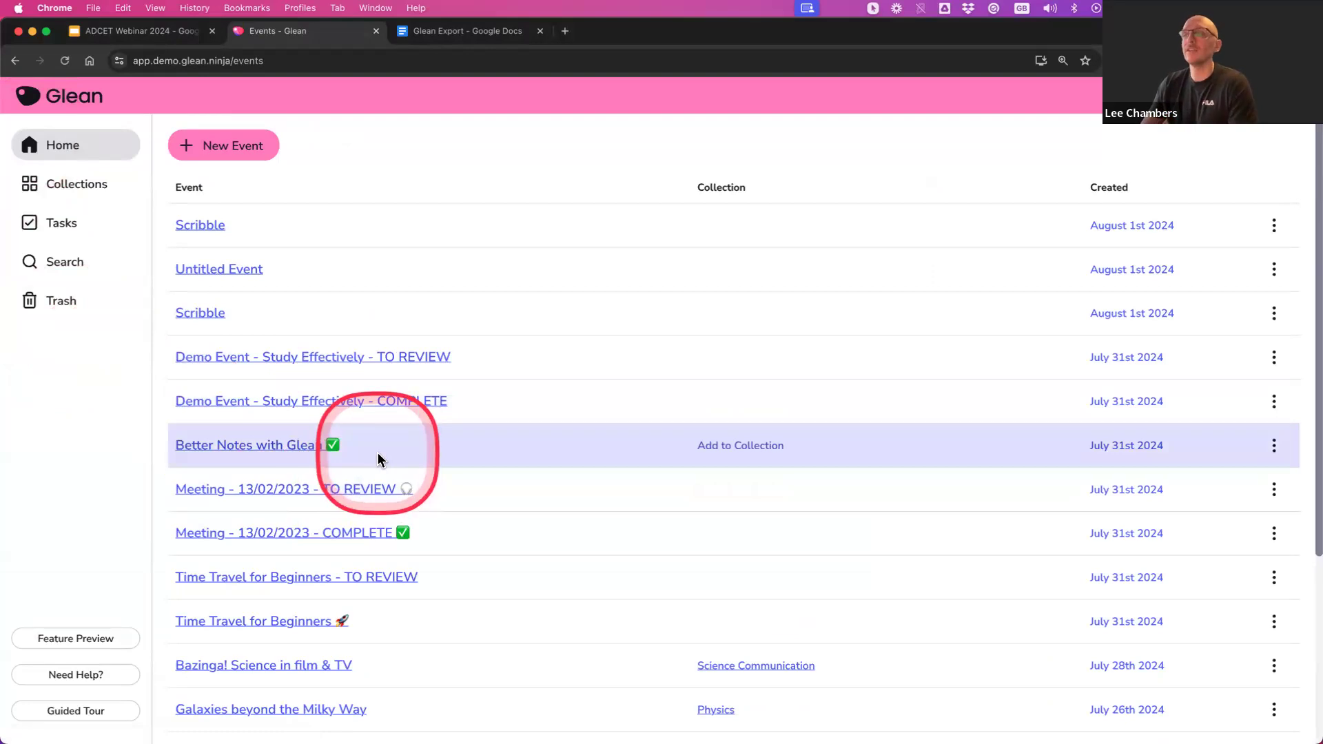
{"action": "left_click", "coordinate": [298, 365]}
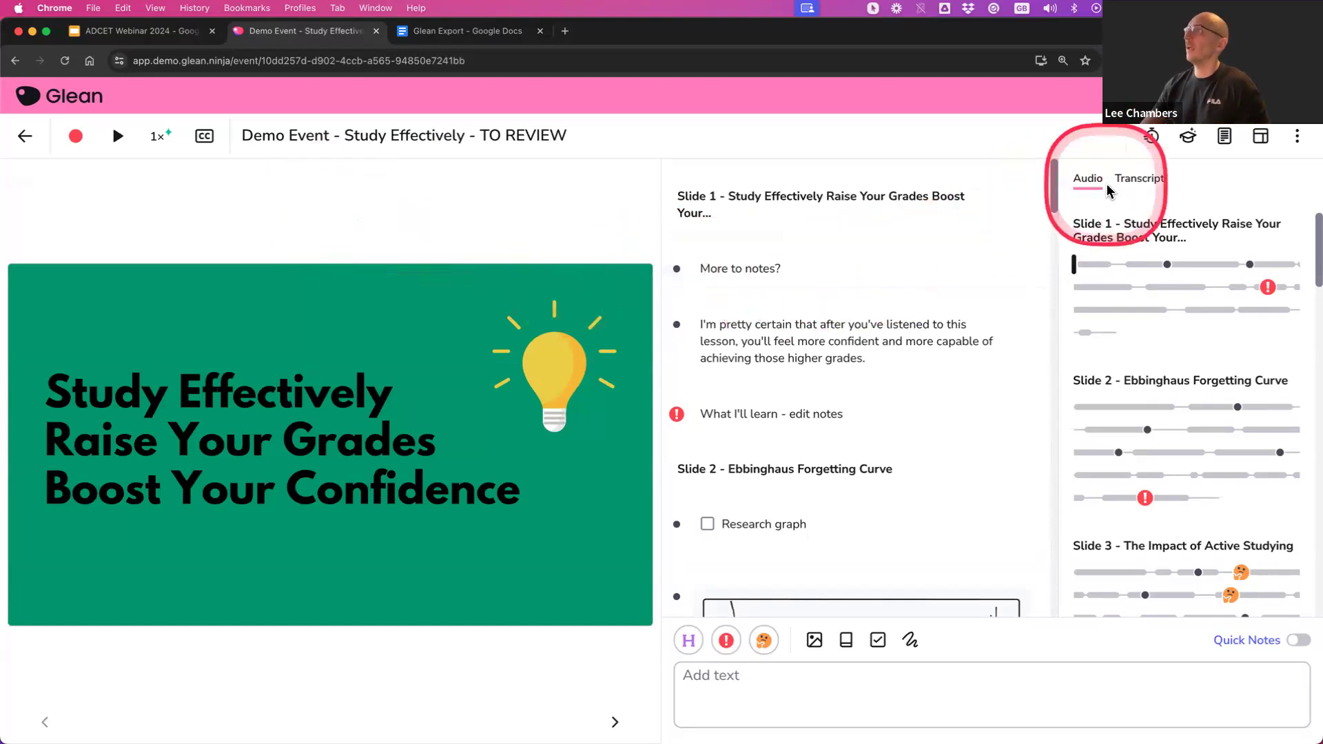
Start the event's AI quiz, answering question 1 with "Retrieval practice" and question 2 with the option that active and passive studying are equally effective.
{"action": "left_click", "coordinate": [1190, 141]}
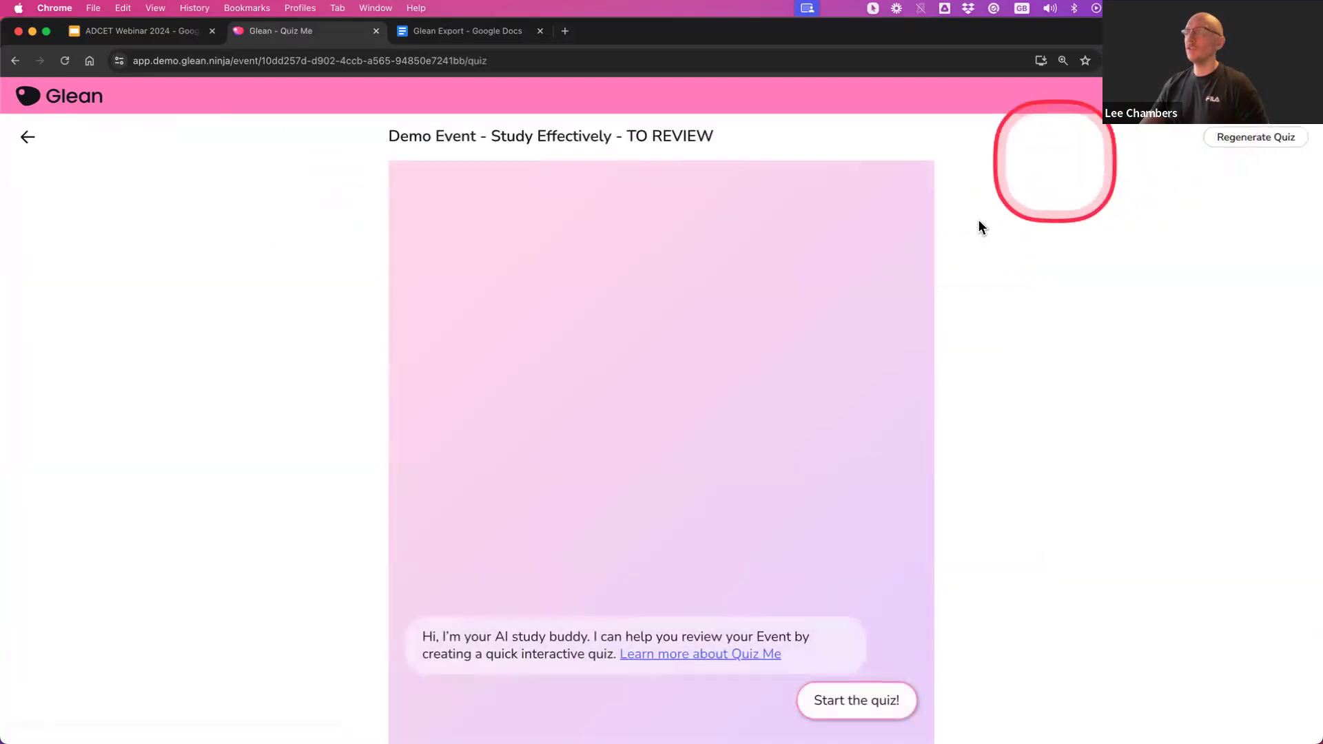
{"action": "left_click", "coordinate": [851, 703]}
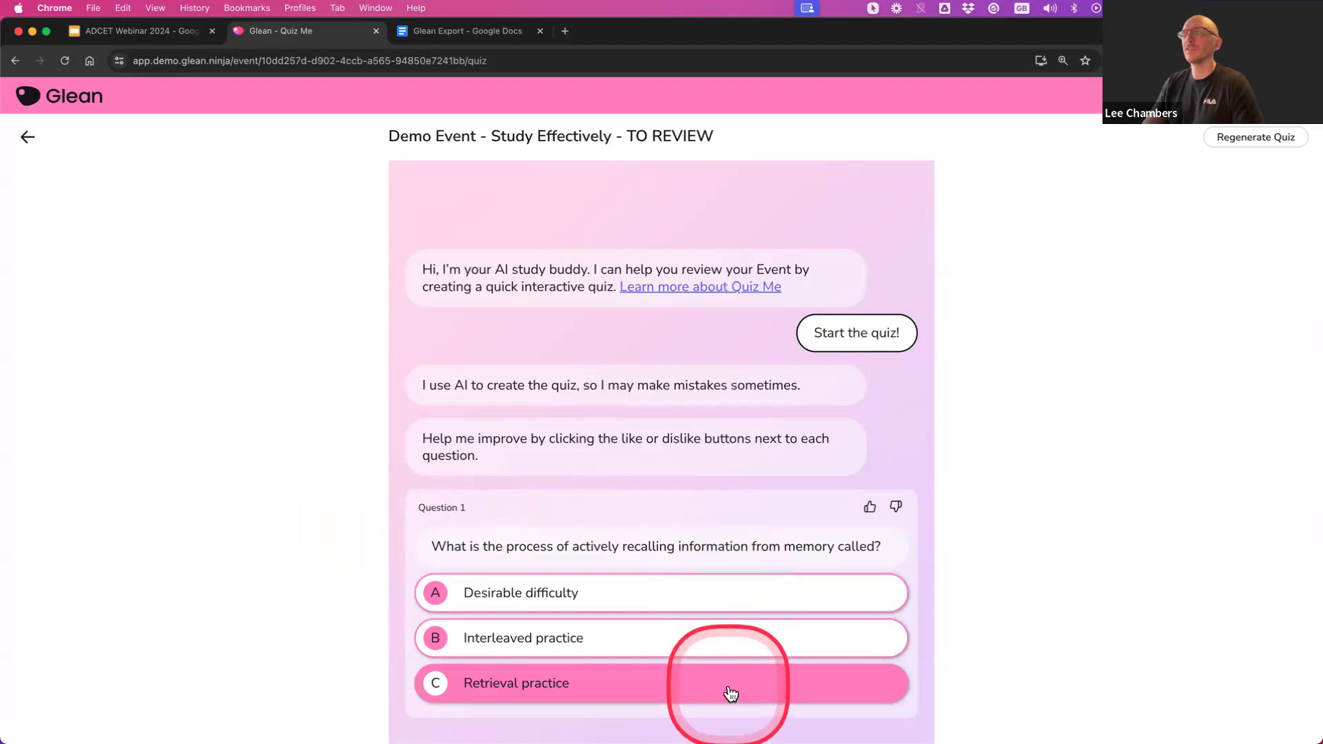
{"action": "left_click", "coordinate": [731, 694]}
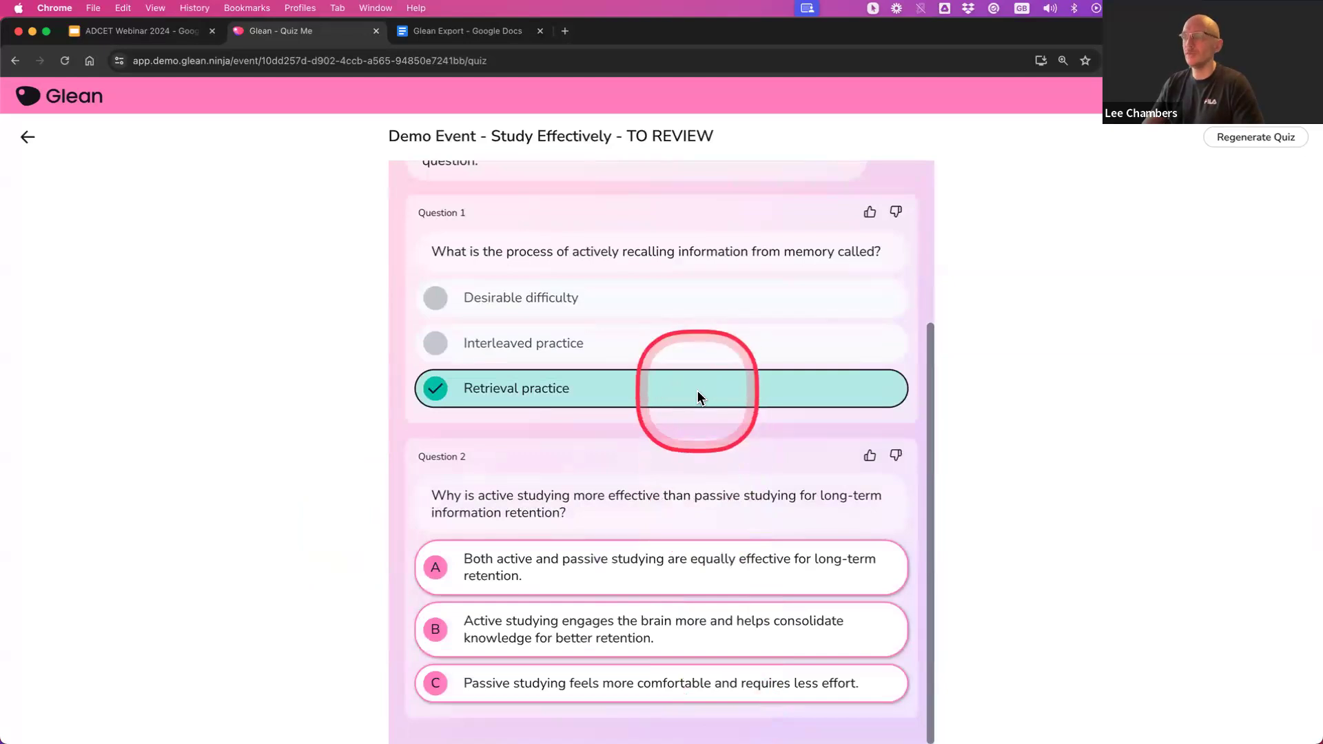
{"action": "left_click", "coordinate": [687, 590]}
{"action": "scroll", "coordinate": [686, 589], "scroll_direction": "down", "scroll_amount": 4}
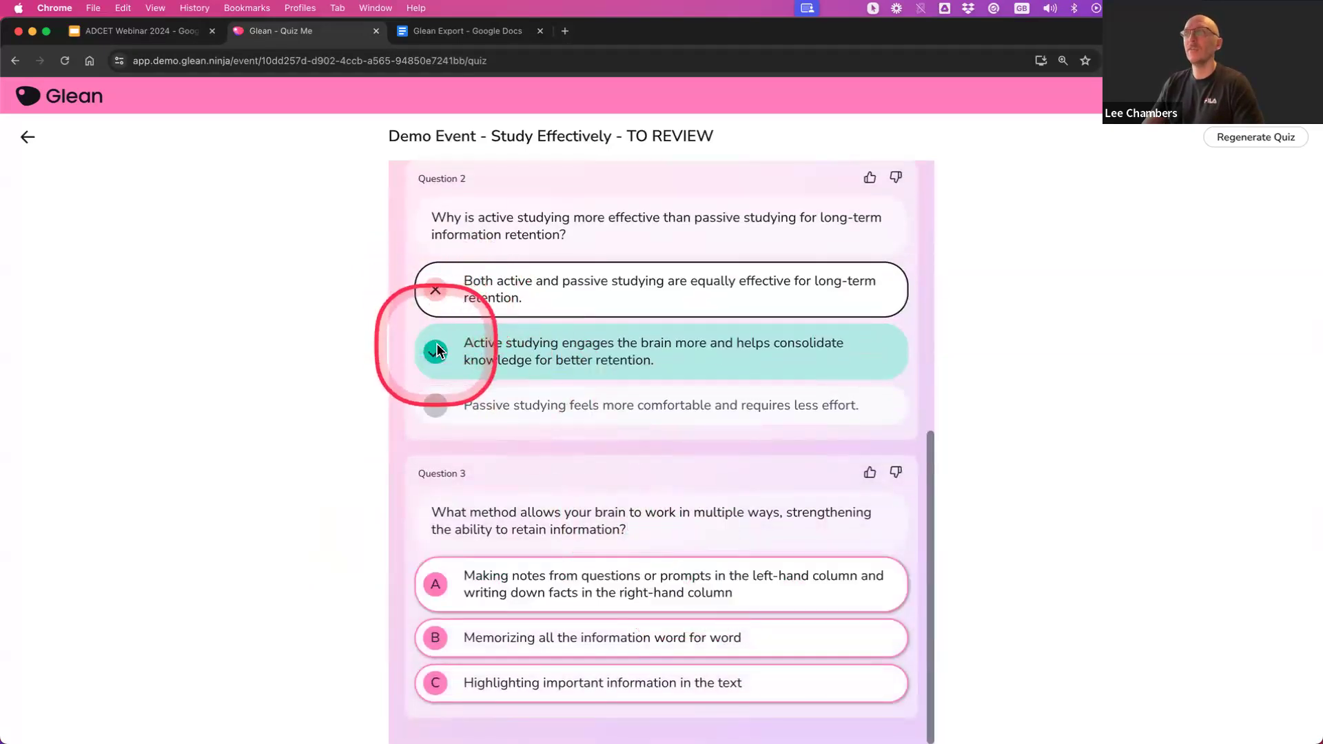
Answer questions 3 to 5 with "Memorizing all the information word for word", "Writing out everything word for word" and "Put the learning process on autopilot".
{"action": "left_click", "coordinate": [783, 649]}
{"action": "scroll", "coordinate": [783, 649], "scroll_direction": "down", "scroll_amount": 4}
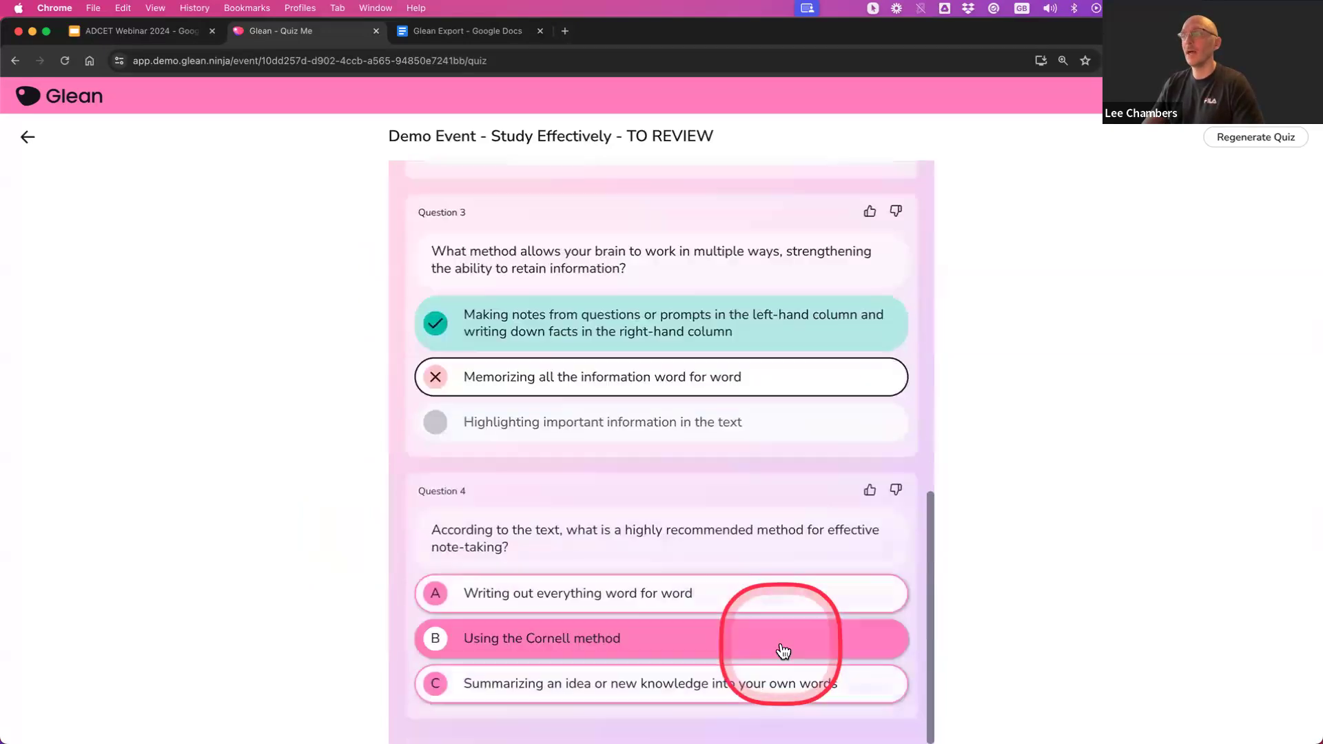
{"action": "left_click", "coordinate": [777, 597]}
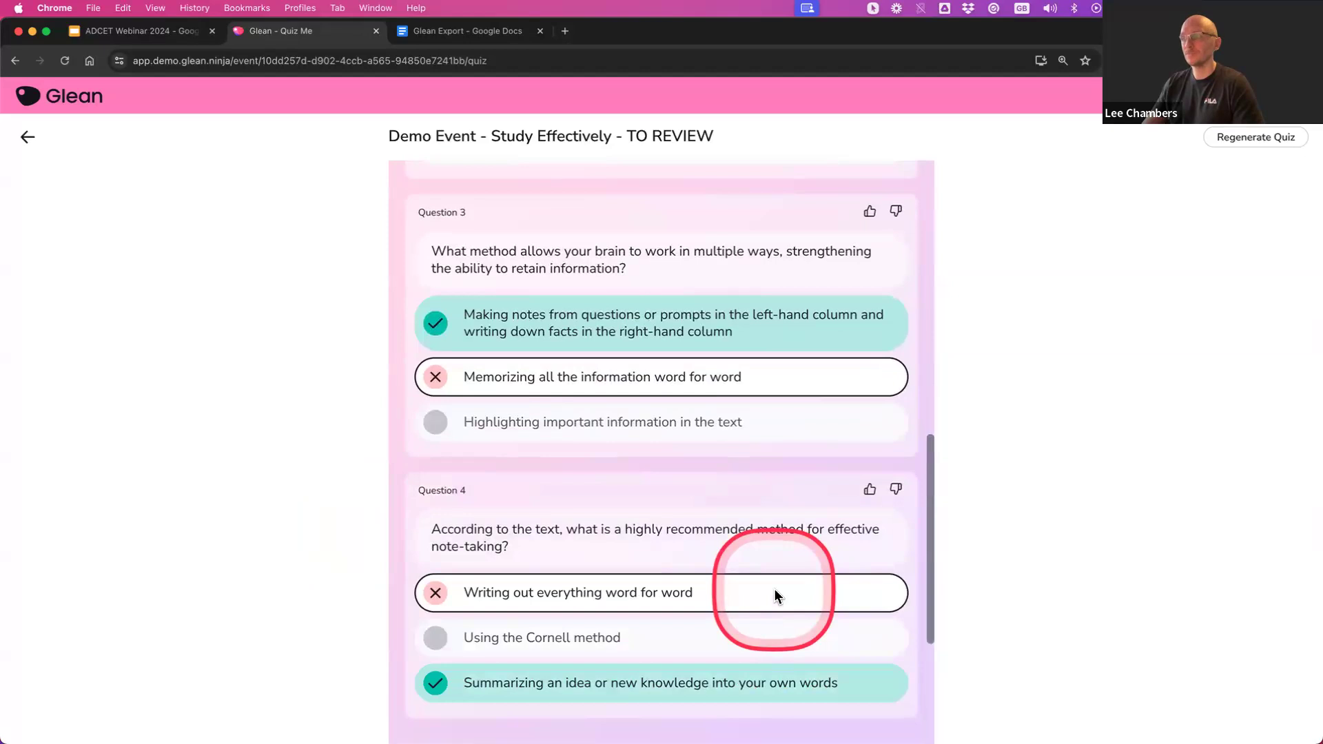
{"action": "scroll", "coordinate": [777, 597], "scroll_direction": "down", "scroll_amount": 4}
{"action": "left_click", "coordinate": [761, 629]}
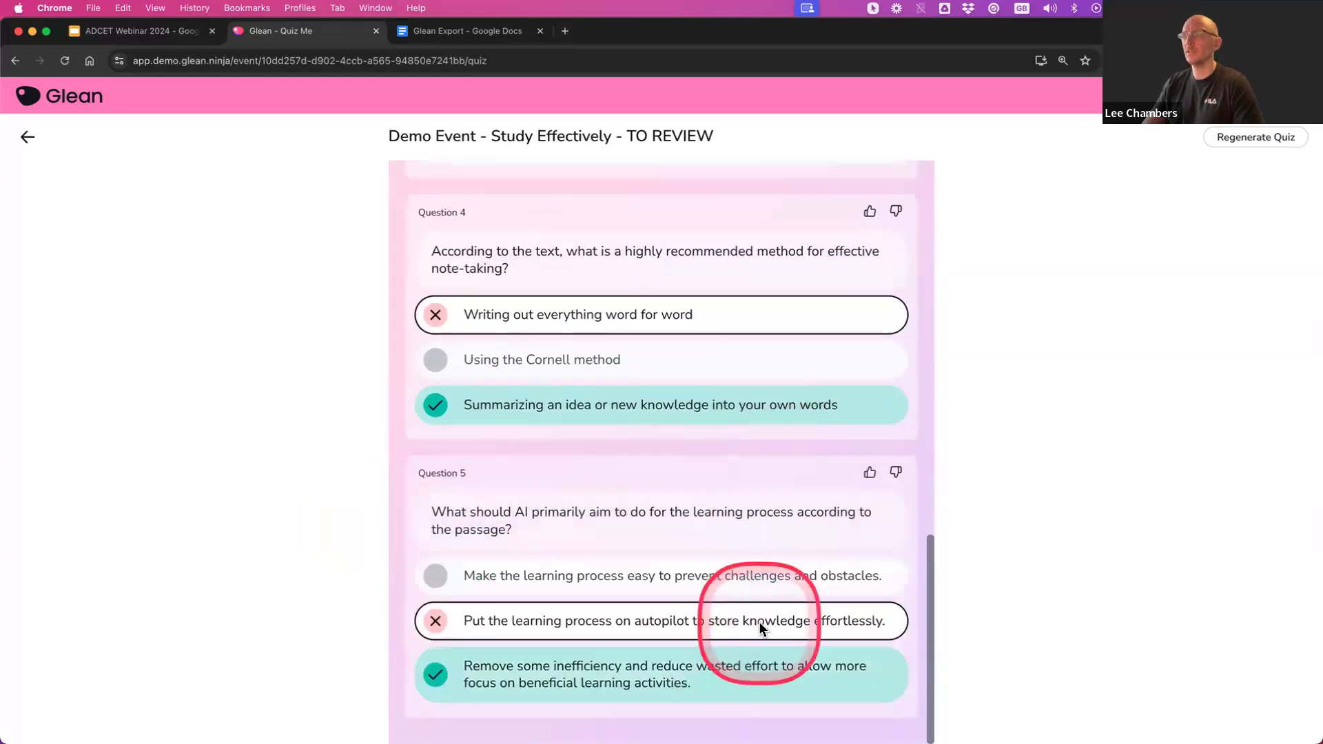
Show the quiz results and look through the questions to review and the follow-up options.
{"action": "scroll", "coordinate": [759, 622], "scroll_direction": "down", "scroll_amount": 1}
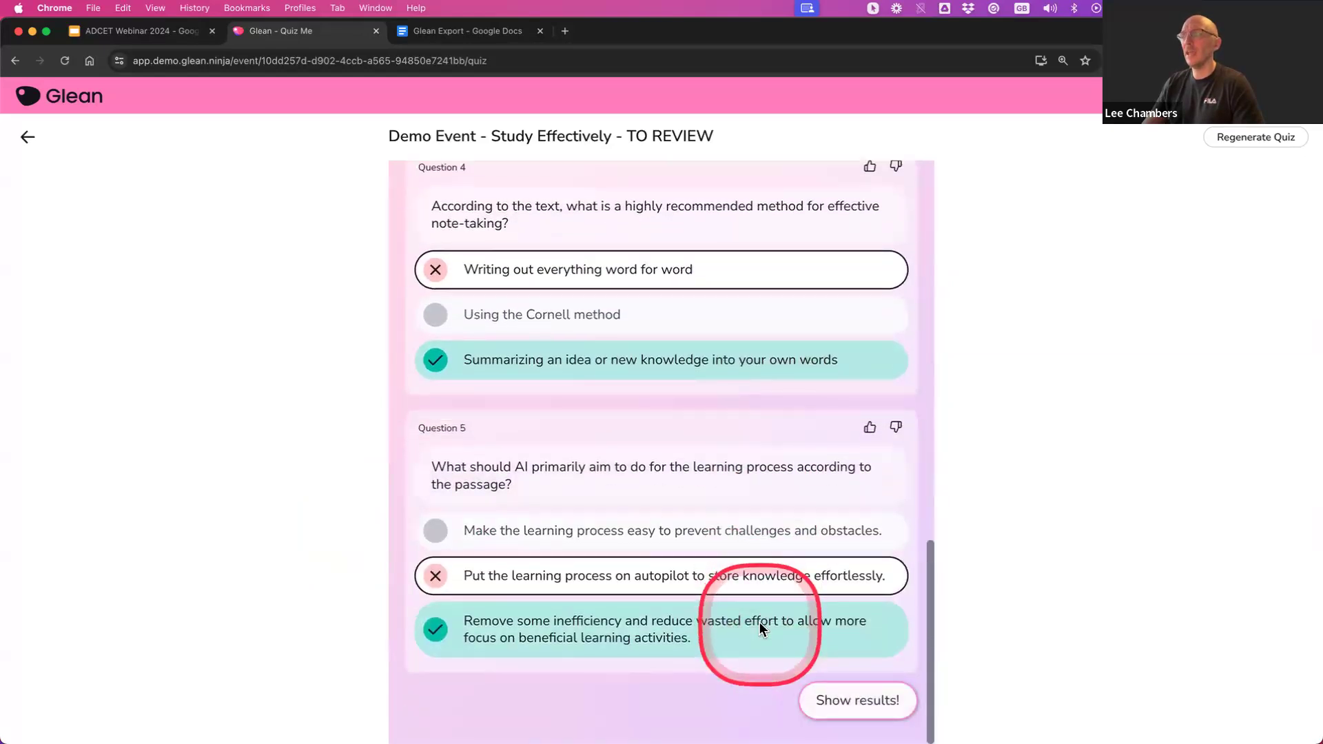
{"action": "left_click", "coordinate": [858, 702]}
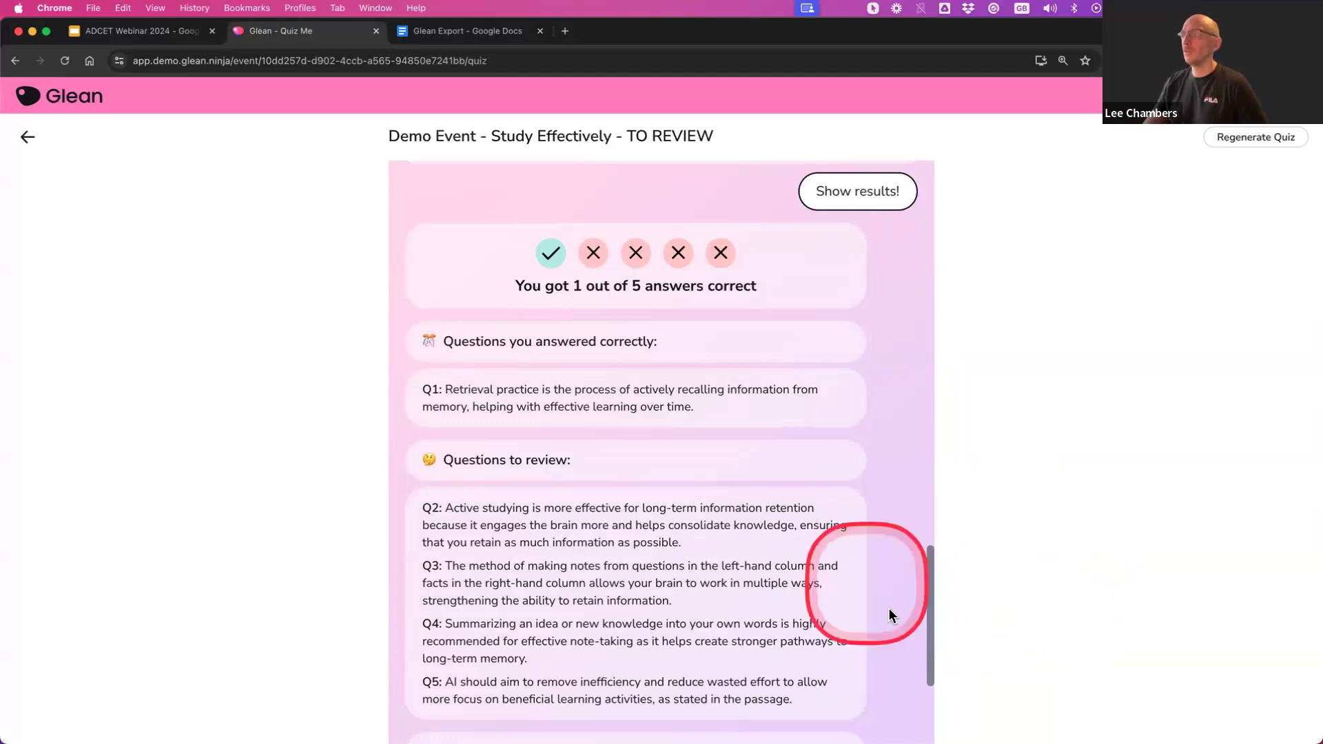
{"action": "scroll", "coordinate": [889, 610], "scroll_direction": "down", "scroll_amount": 4}
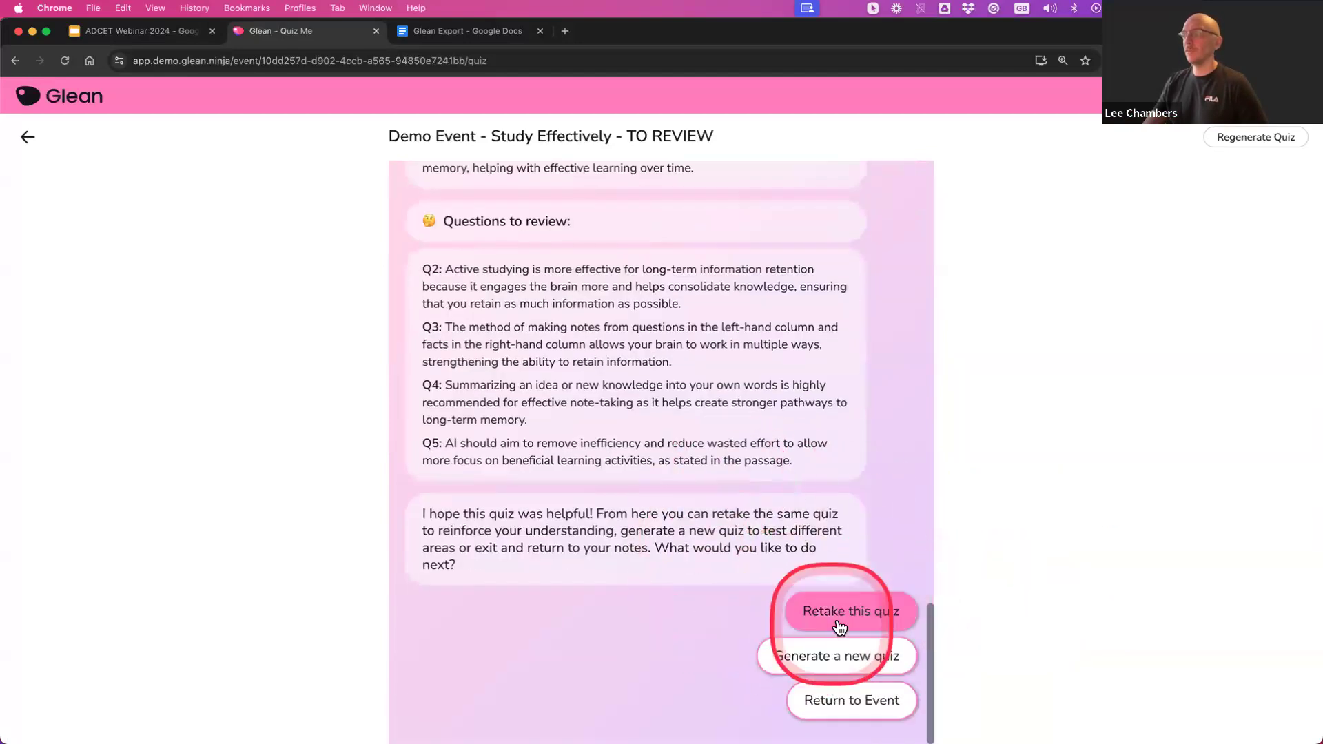